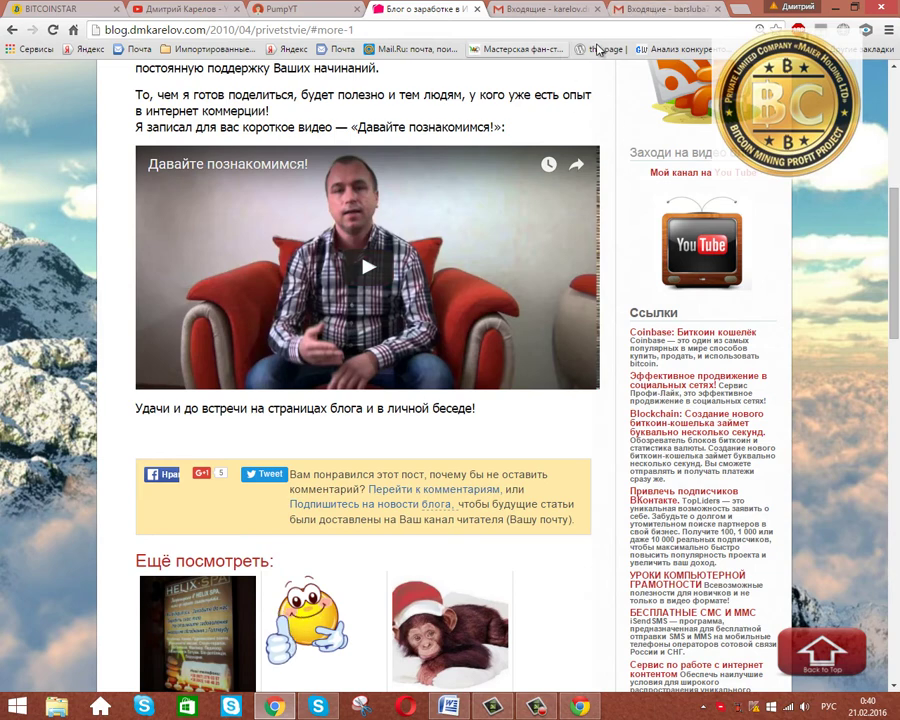
Open blockchain.info in a new tab from the Blockchain link in the blog's Ссылки sidebar.
{"action": "left_click", "coordinate": [664, 430]}
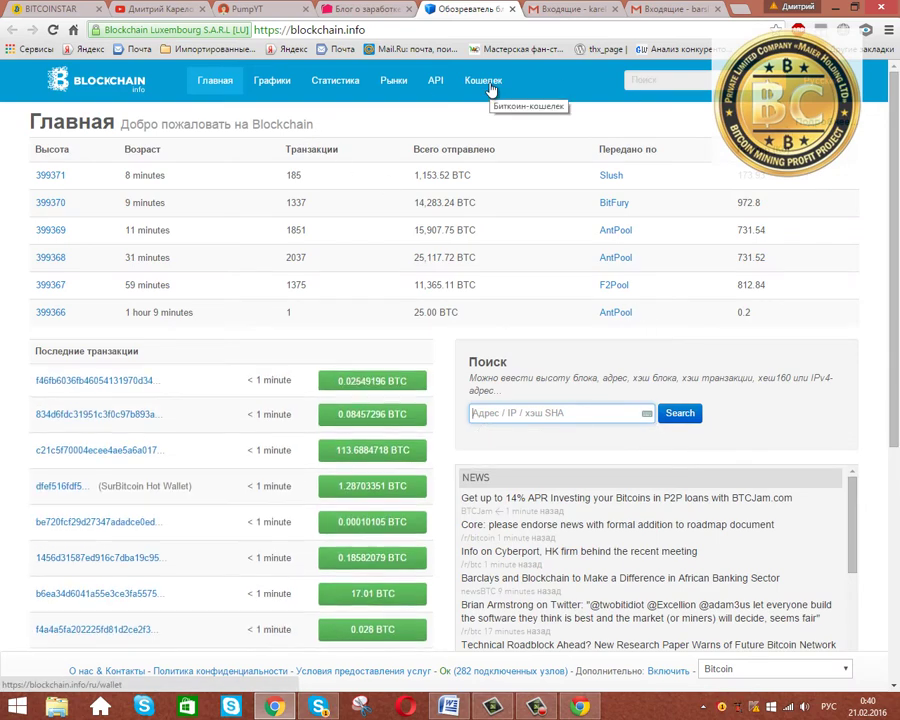
Open the Создать новый кошелек form from the Кошелек section.
{"action": "left_click", "coordinate": [491, 90]}
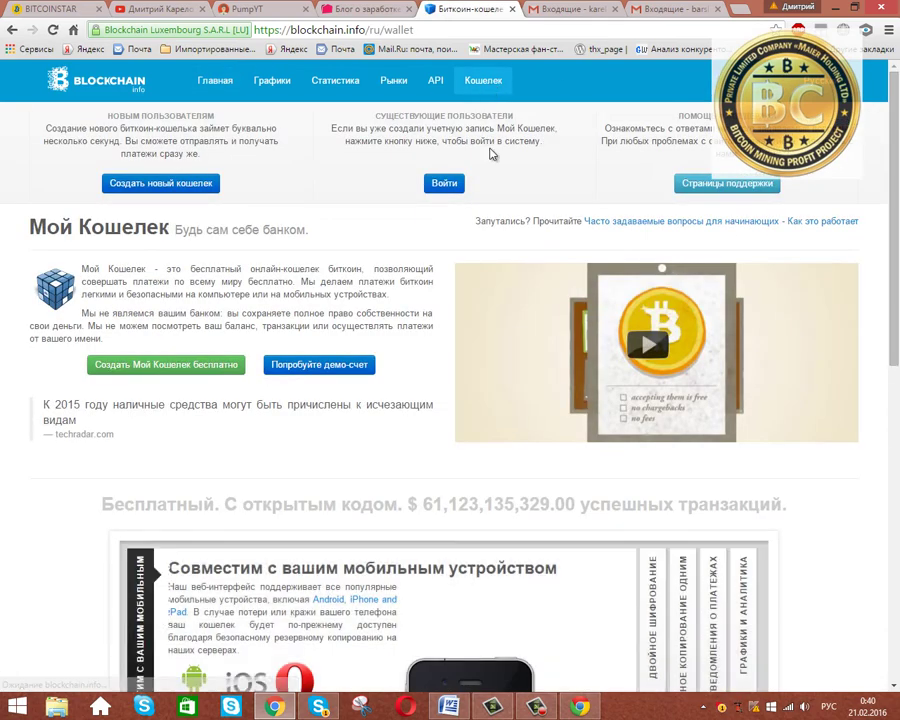
{"action": "left_click", "coordinate": [169, 186]}
{"action": "left_click", "coordinate": [391, 187]}
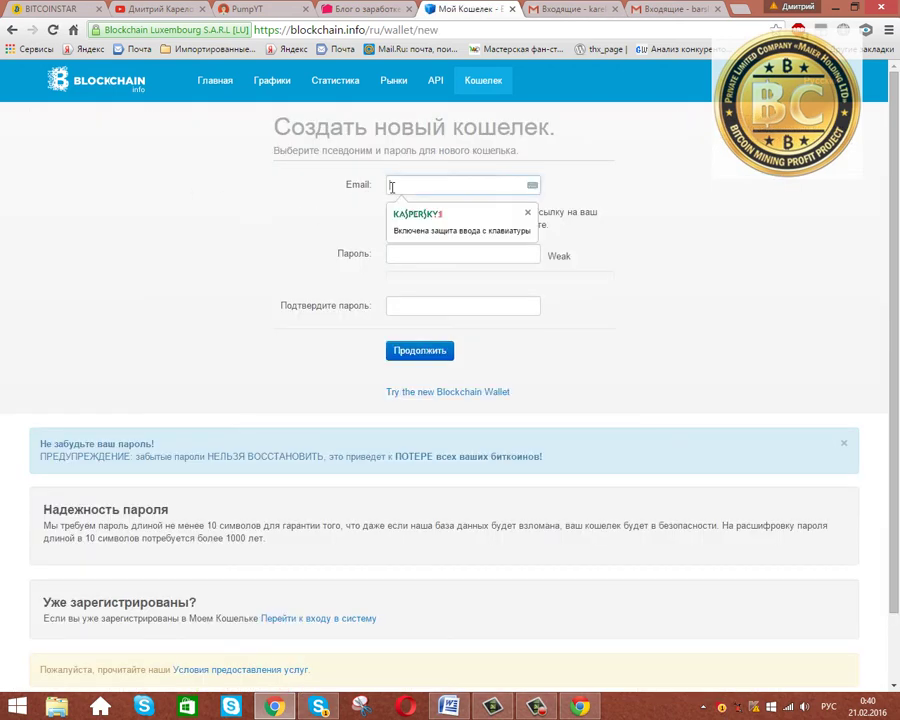
Copy the Gmail account's e-mail address and paste it into the form's Email field.
{"action": "left_click", "coordinate": [669, 9]}
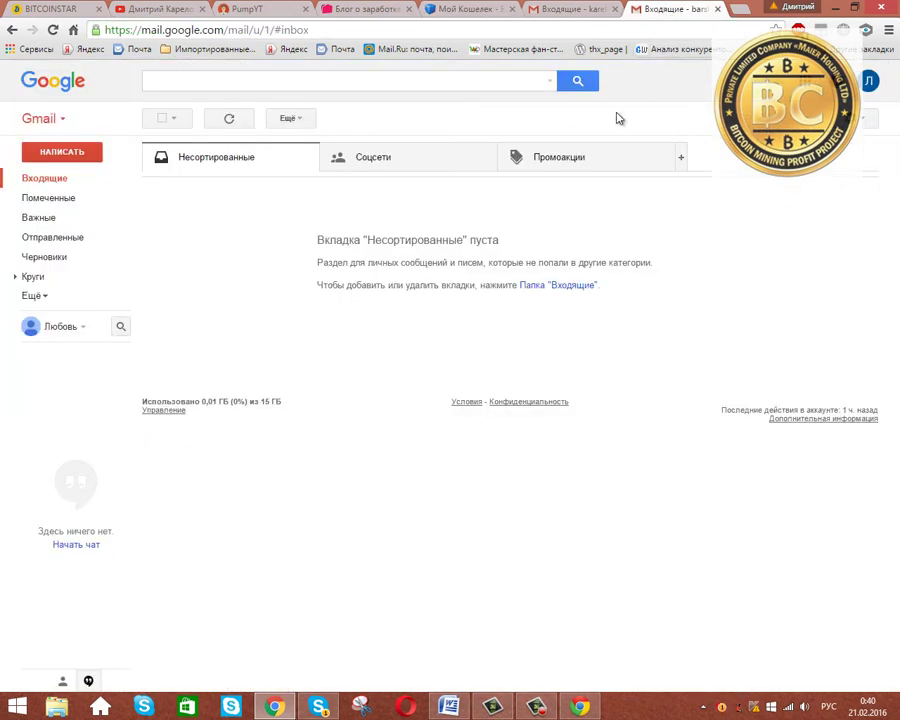
{"action": "left_click", "coordinate": [869, 80]}
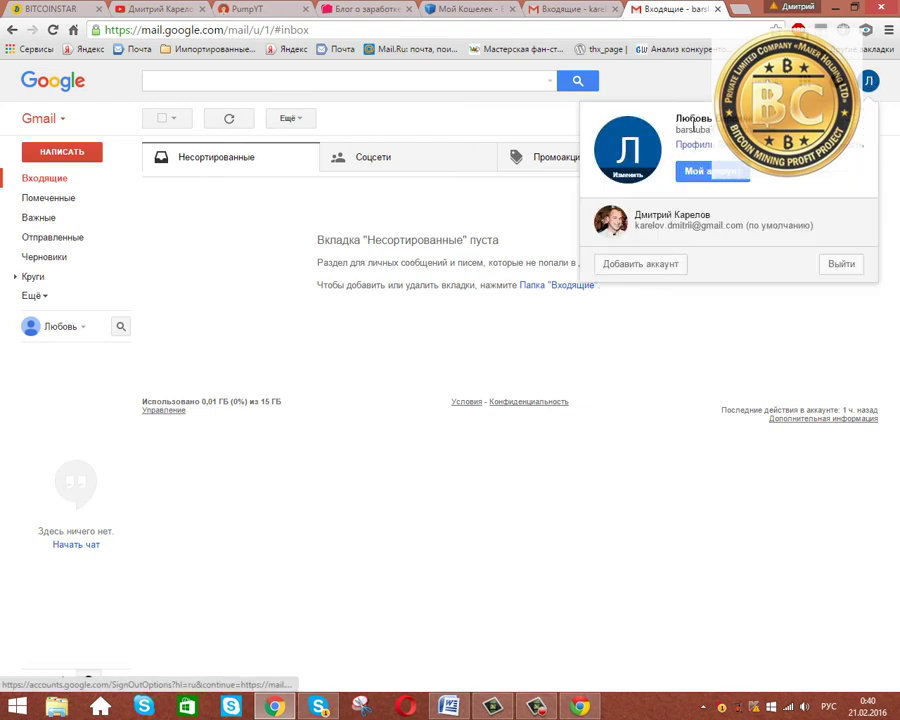
{"action": "left_click_drag", "start_coordinate": [673, 130], "coordinate": [712, 118]}
{"action": "left_click", "coordinate": [470, 9]}
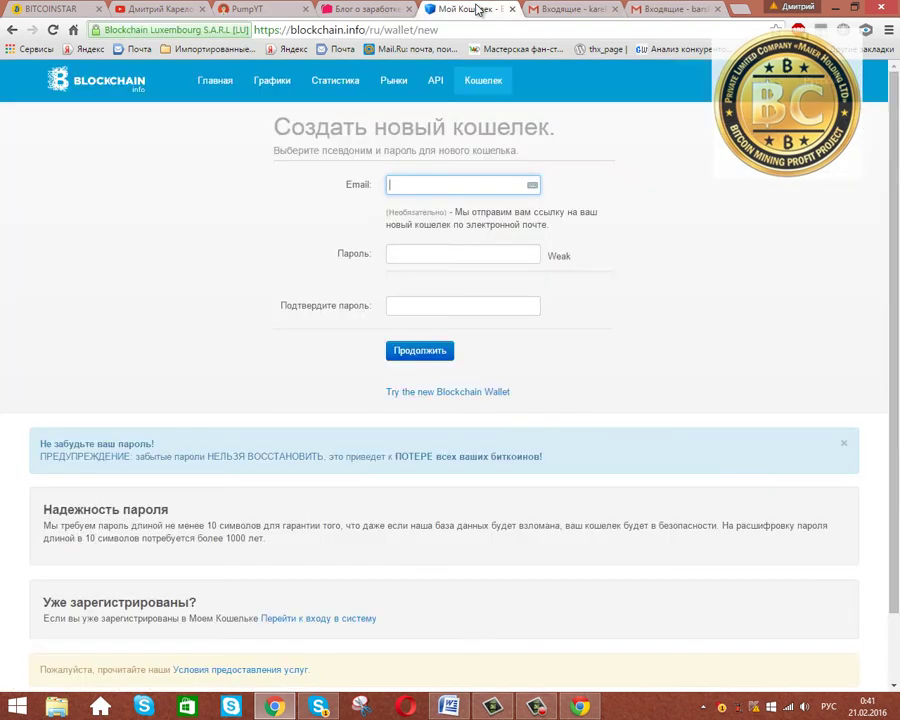
{"action": "right_click", "coordinate": [418, 185]}
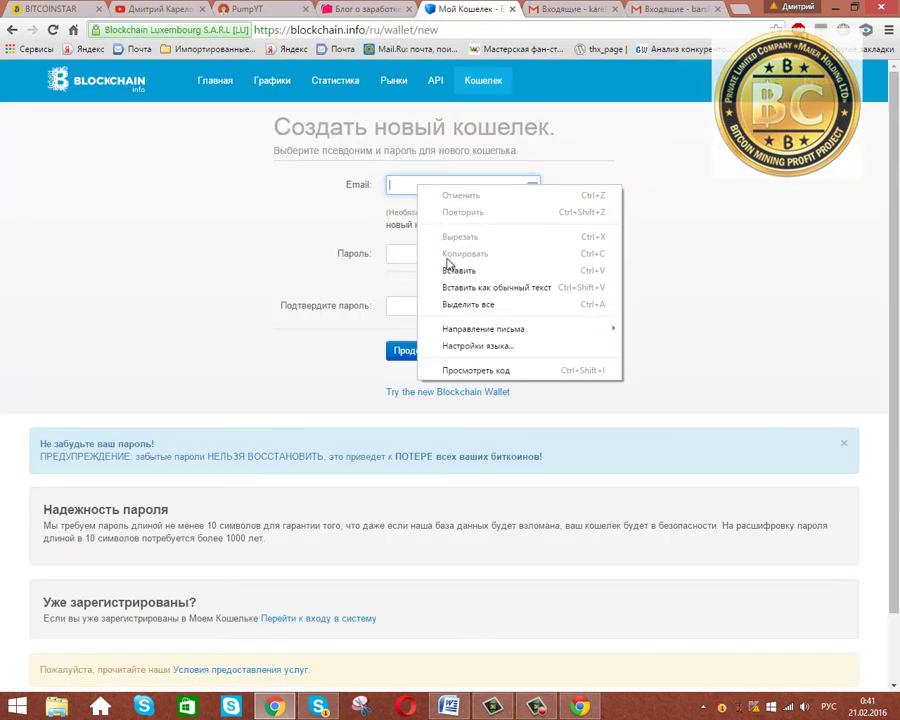
{"action": "left_click", "coordinate": [450, 266]}
{"action": "left_click", "coordinate": [415, 255]}
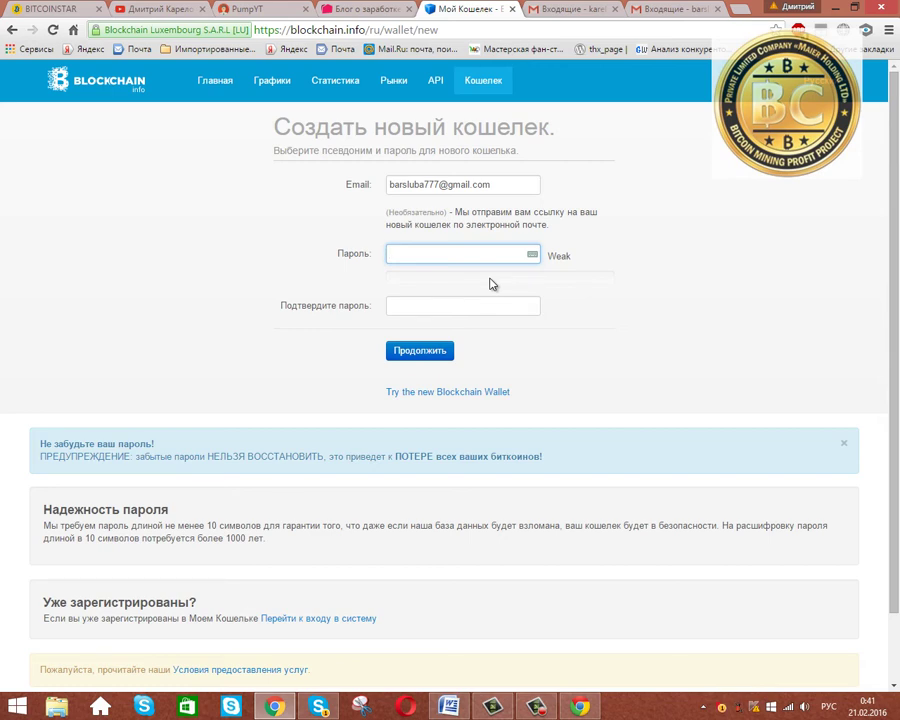
Type a long English-layout password rated Very Strong into the Пароль field.
{"action": "key", "text": "alt+shift"}
{"action": "type", "text": "*****"}
{"action": "key", "text": "BackSpace"}
{"action": "key", "text": "BackSpace"}
{"action": "key", "text": "BackSpace"}
{"action": "key", "text": "BackSpace"}
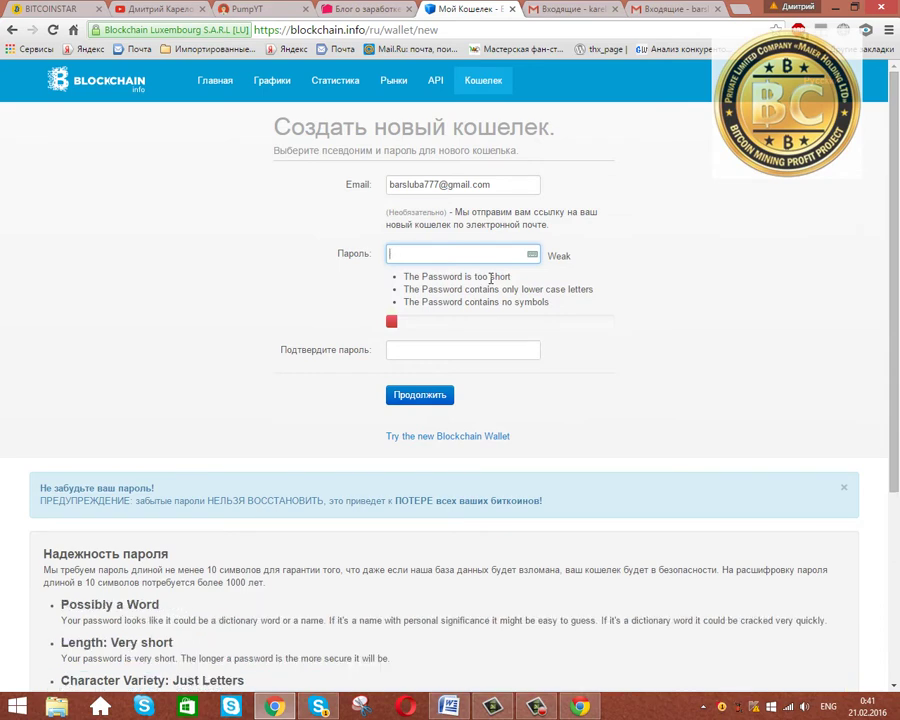
{"action": "type", "text": "********"}
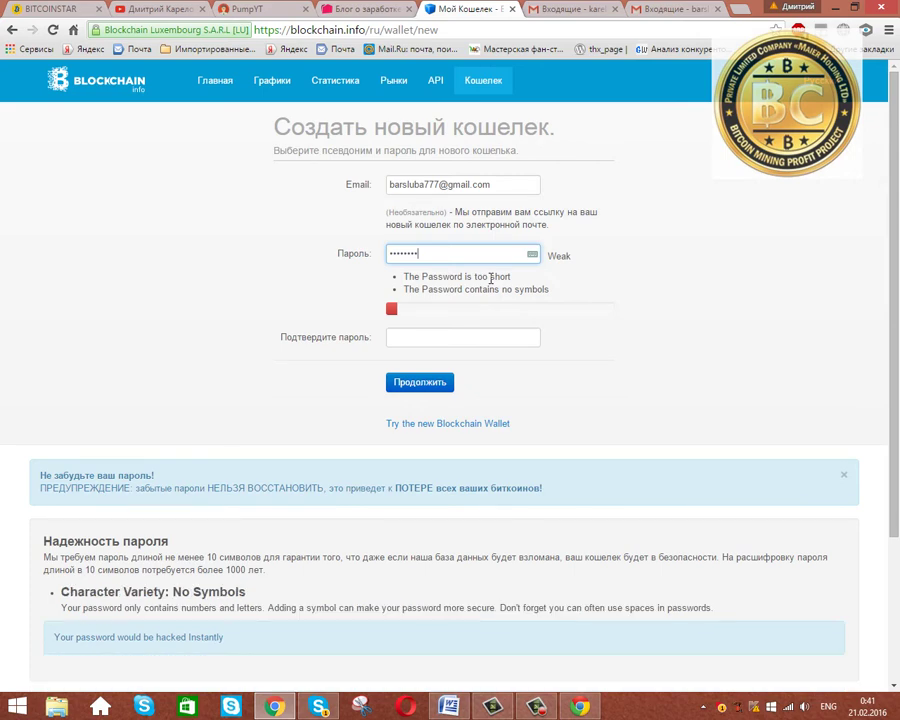
{"action": "type", "text": "*"}
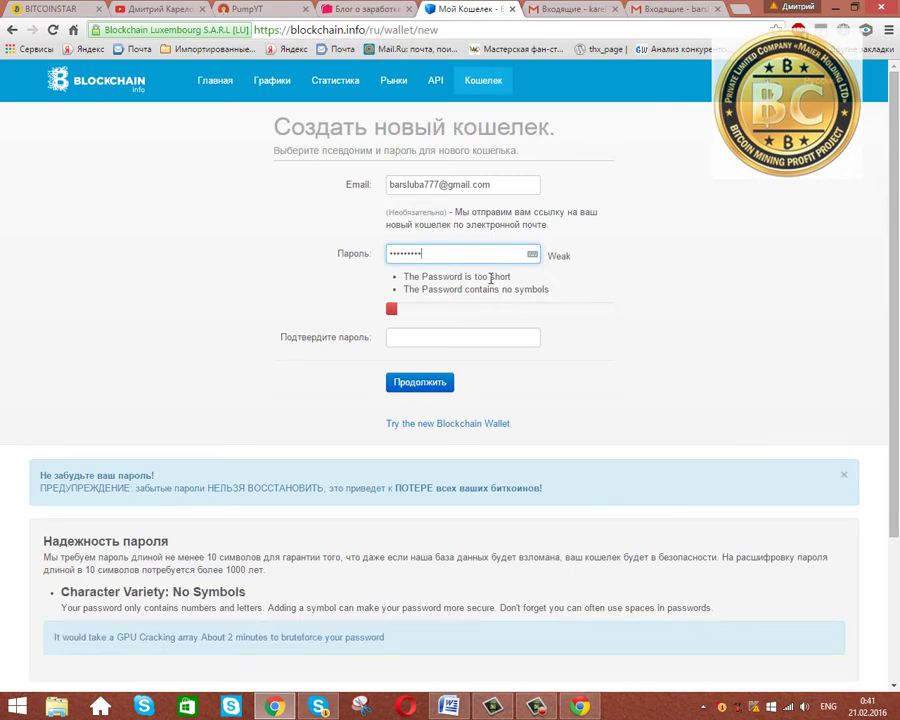
{"action": "type", "text": "******"}
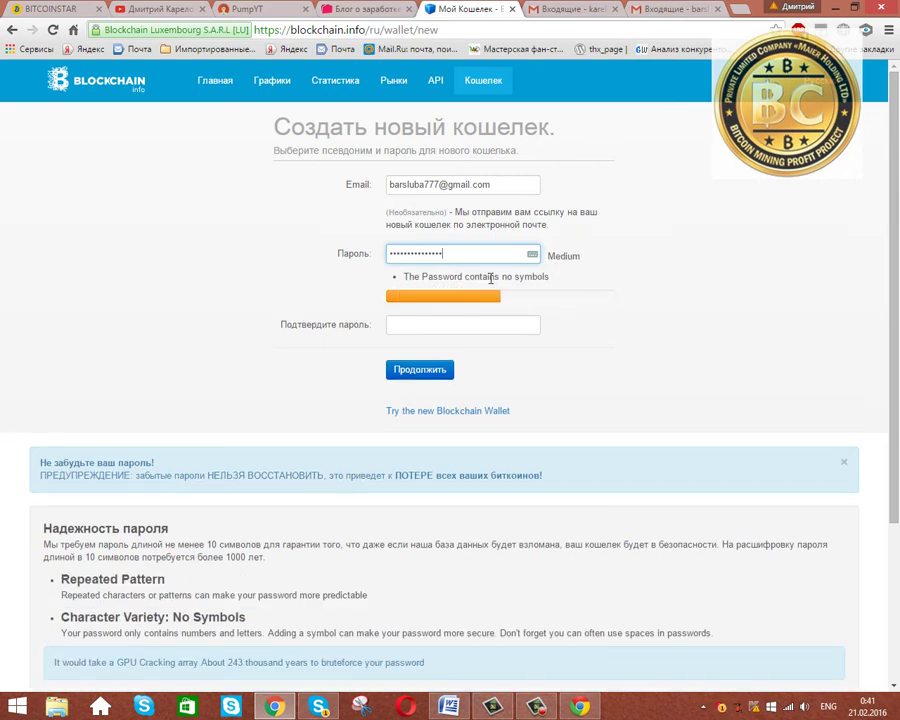
{"action": "type", "text": "*"}
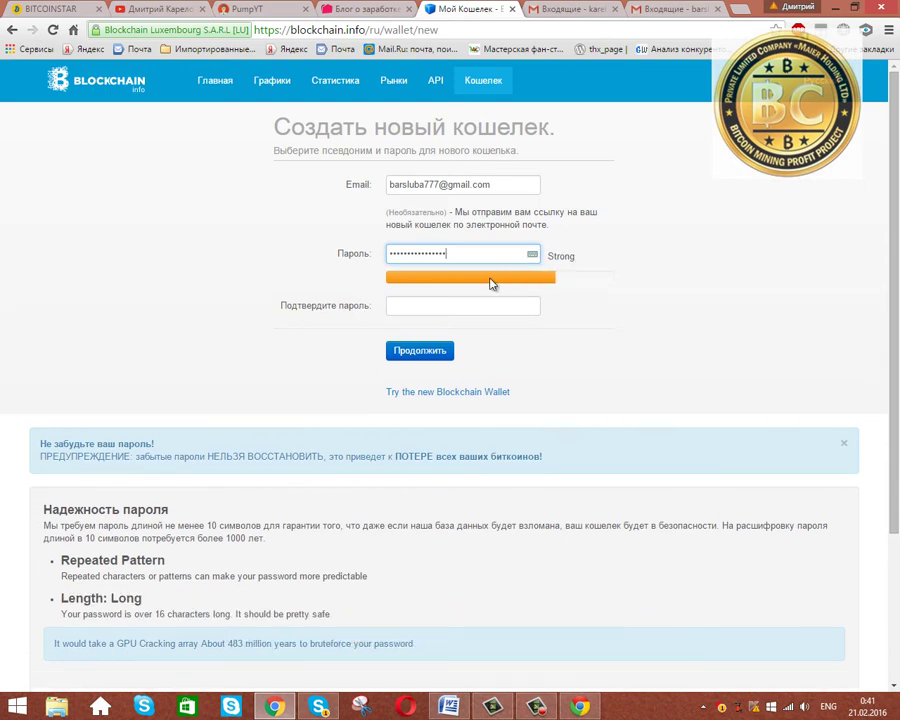
{"action": "type", "text": "*"}
{"action": "left_click", "coordinate": [390, 304]}
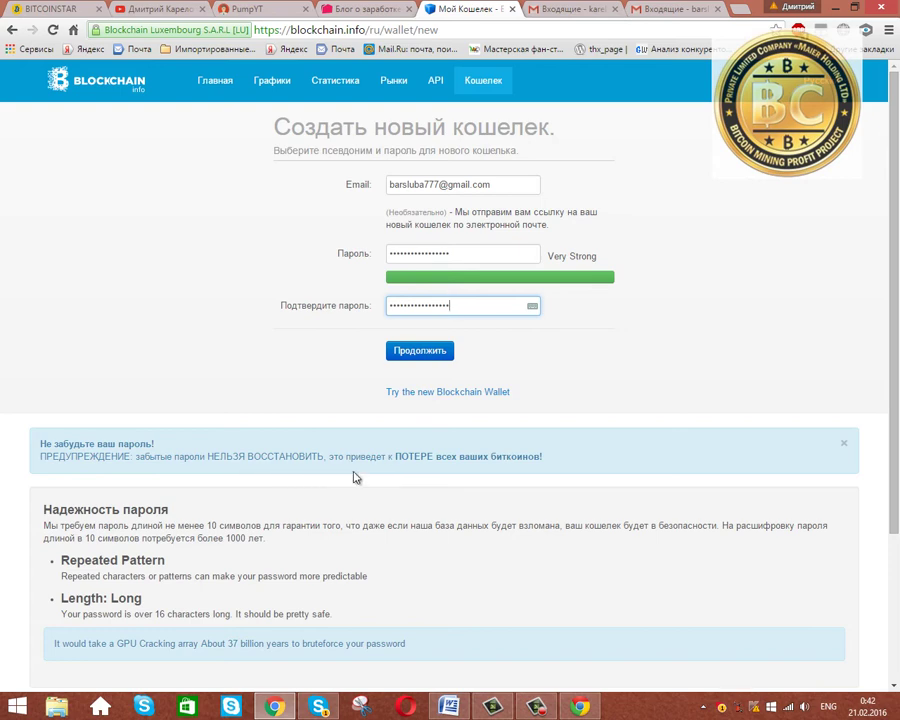
Create the wallet with Продолжить and copy its 20-word mnemonic recovery phrase.
{"action": "left_click", "coordinate": [434, 351]}
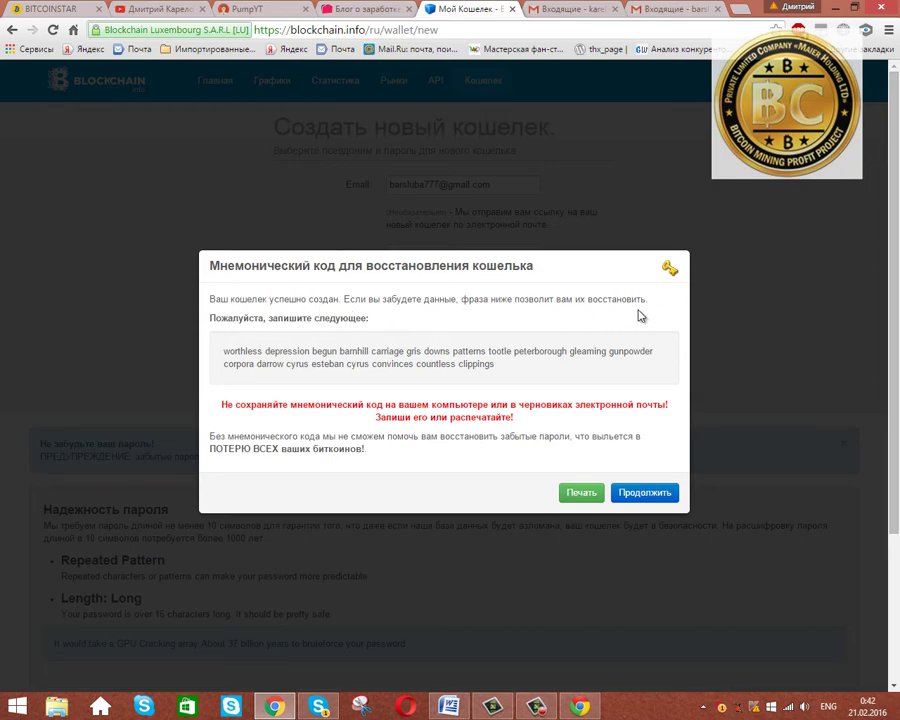
{"action": "left_click_drag", "start_coordinate": [224, 351], "coordinate": [529, 373]}
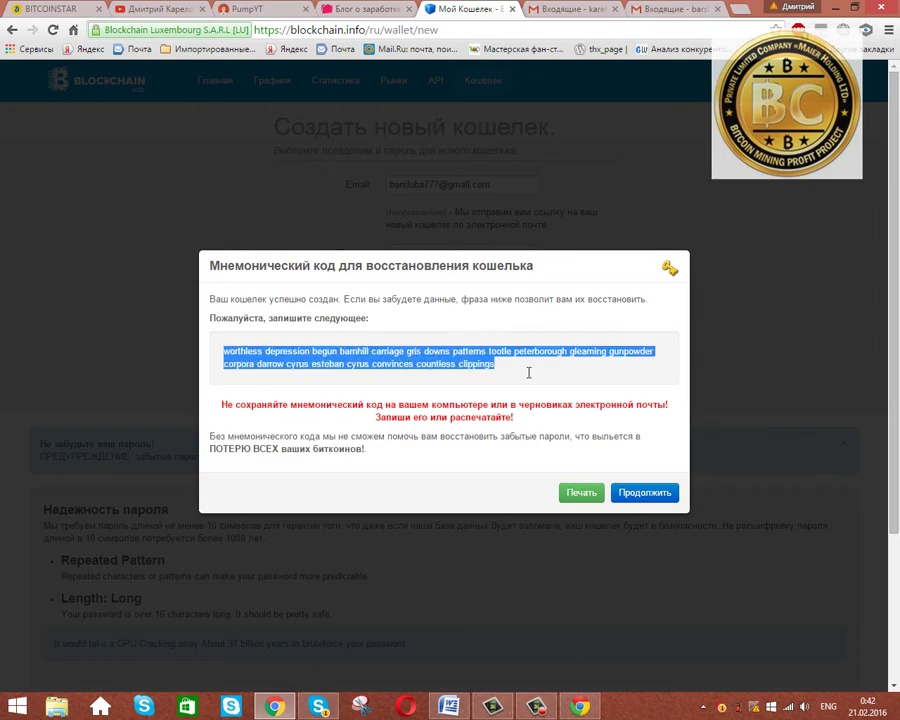
{"action": "right_click", "coordinate": [514, 366]}
{"action": "left_click", "coordinate": [540, 370]}
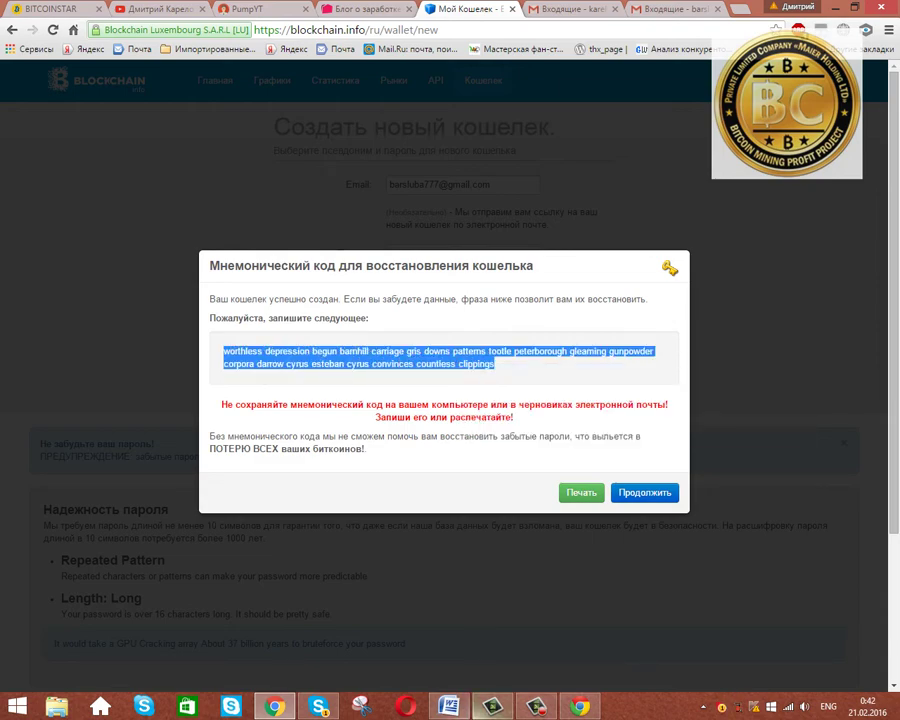
{"action": "left_click", "coordinate": [457, 712]}
Paste the recovery phrase into Word and add the title Мнемонический код above it.
{"action": "right_click", "coordinate": [107, 167]}
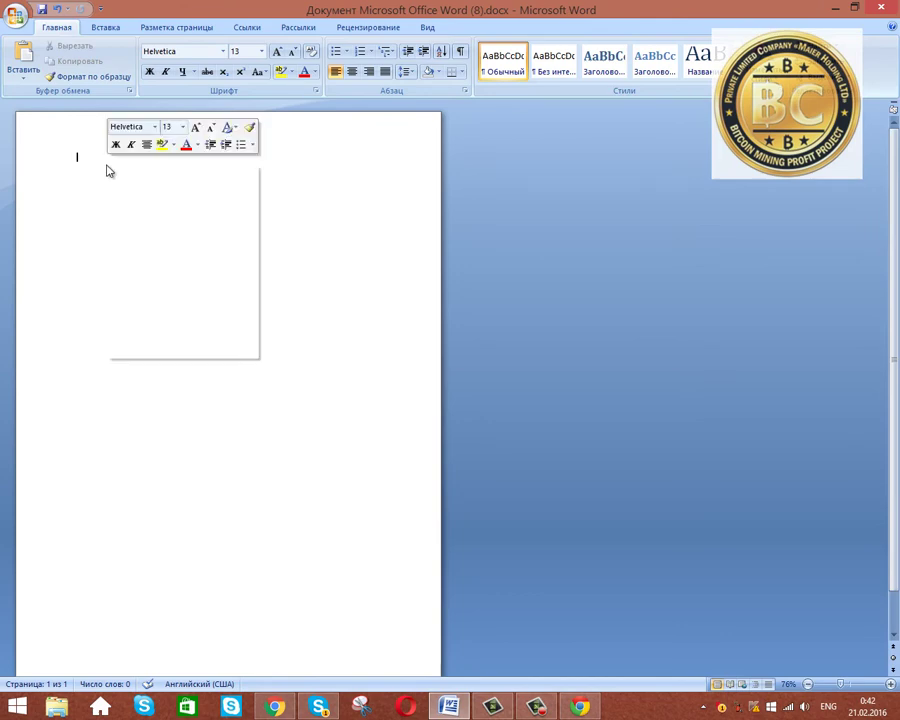
{"action": "left_click", "coordinate": [147, 204]}
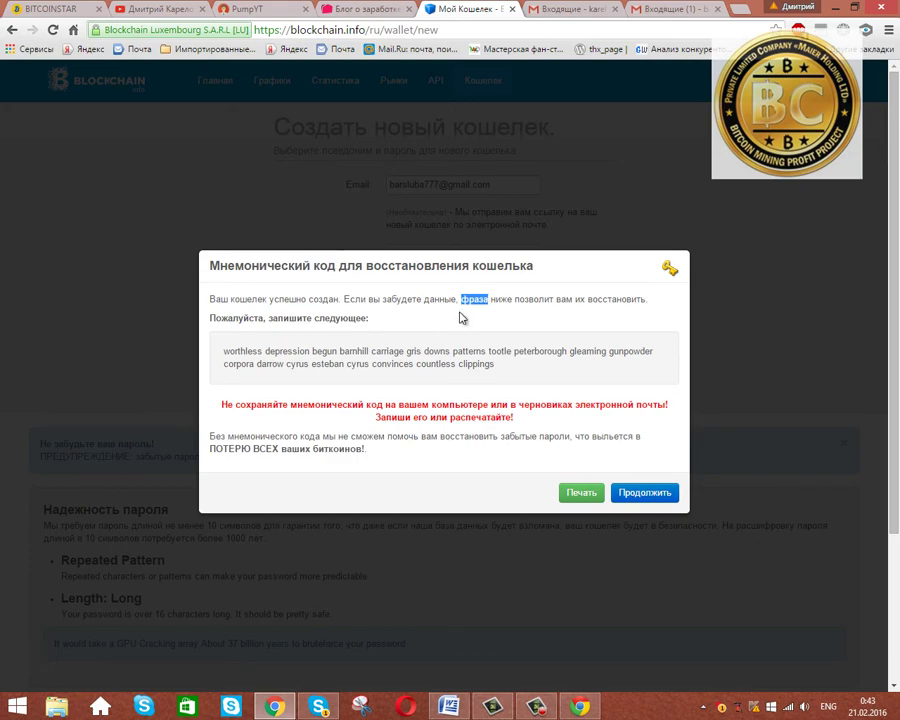
{"action": "left_click", "coordinate": [344, 297]}
{"action": "left_click_drag", "start_coordinate": [212, 270], "coordinate": [332, 267]}
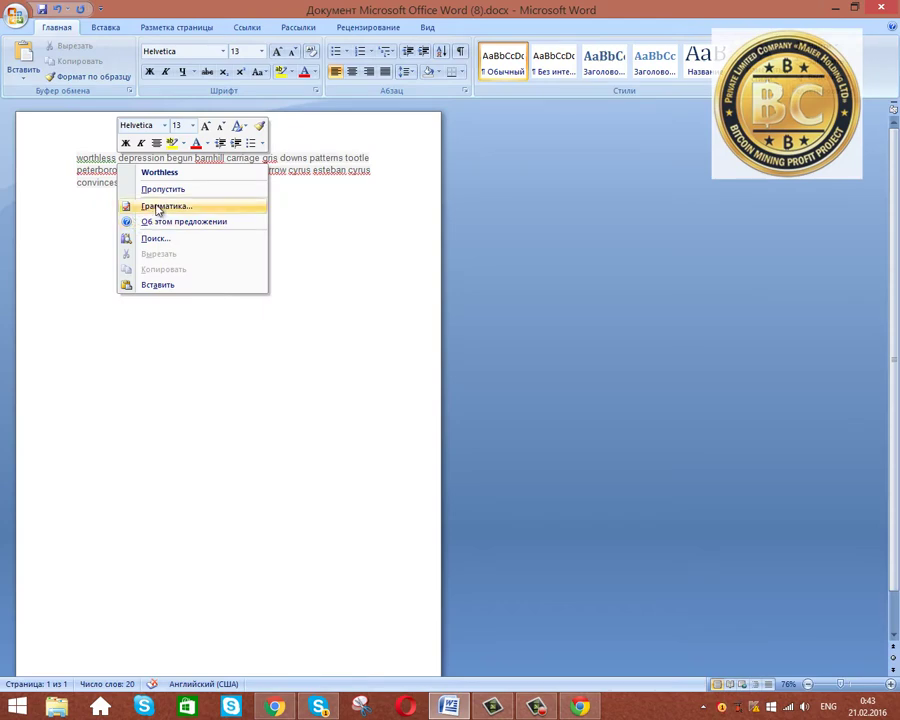
{"action": "left_click", "coordinate": [157, 285]}
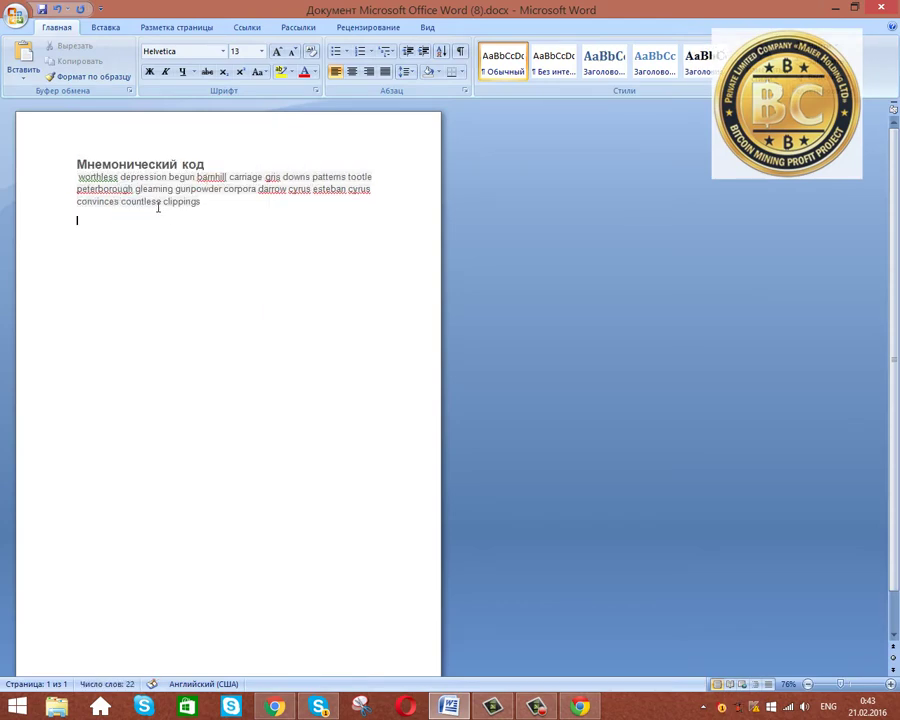
{"action": "left_click", "coordinate": [275, 707]}
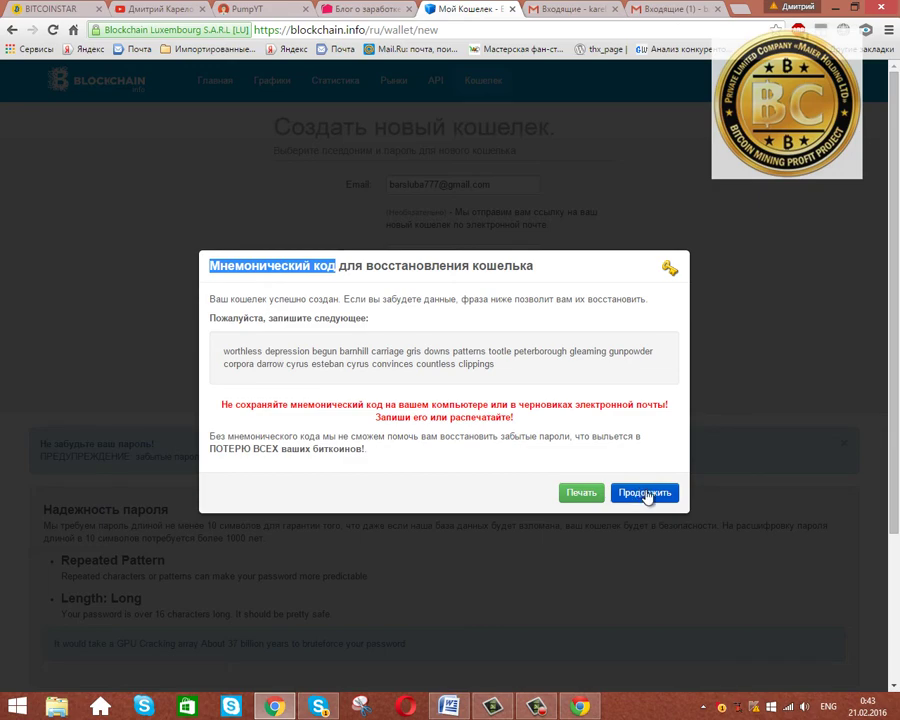
Continue past the mnemonic dialog to the wallet login page.
{"action": "left_click", "coordinate": [645, 493]}
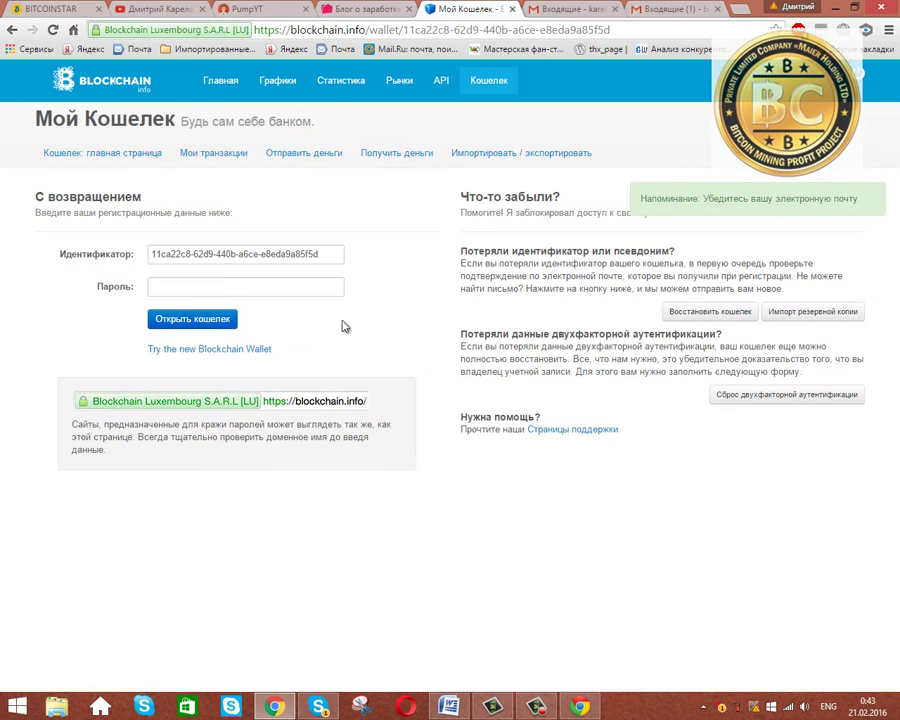
{"action": "left_click", "coordinate": [275, 292]}
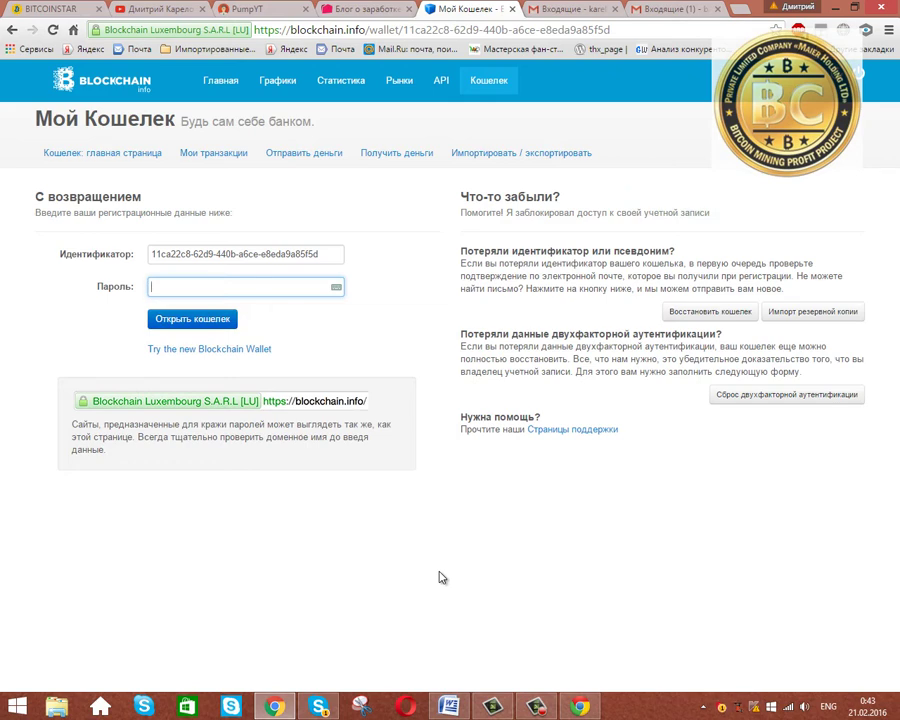
{"action": "left_click", "coordinate": [672, 8]}
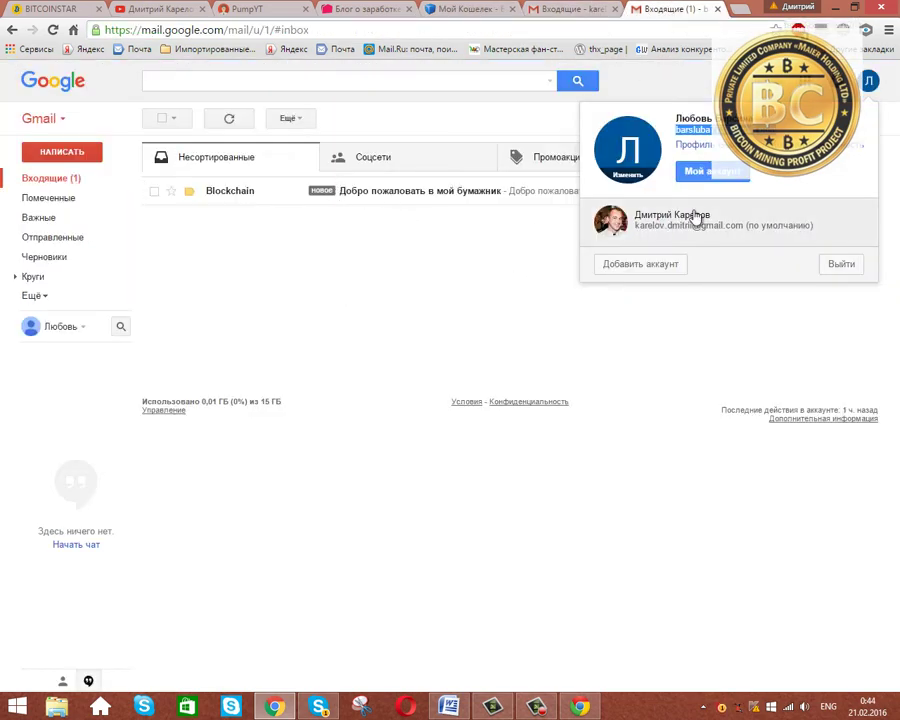
Open Blockchain's 'Добро пожаловать в мой бумажник' email and follow its verification link.
{"action": "left_click", "coordinate": [563, 286]}
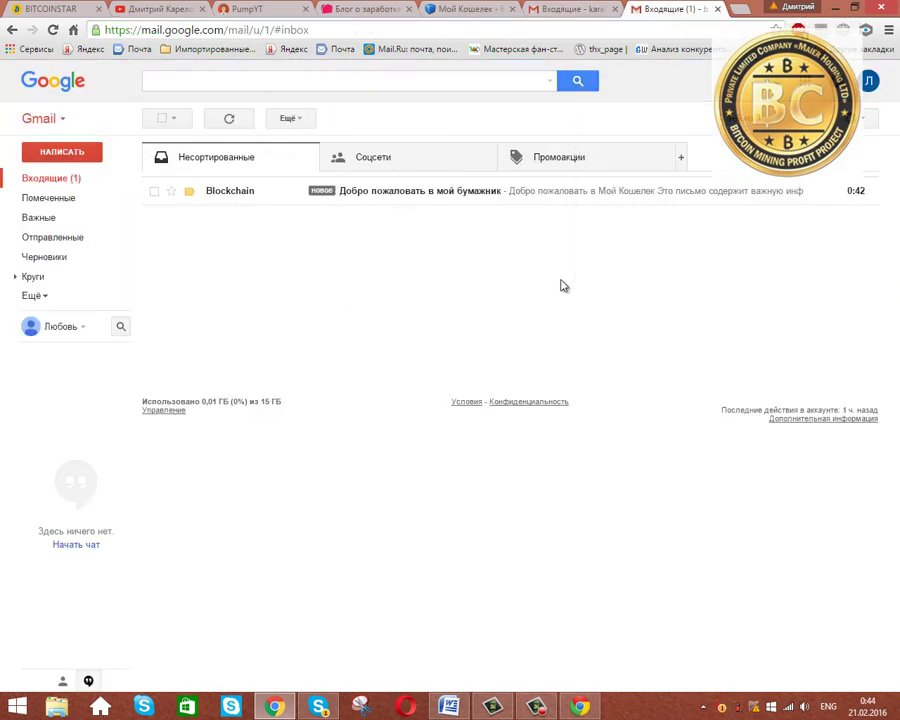
{"action": "left_click", "coordinate": [428, 194]}
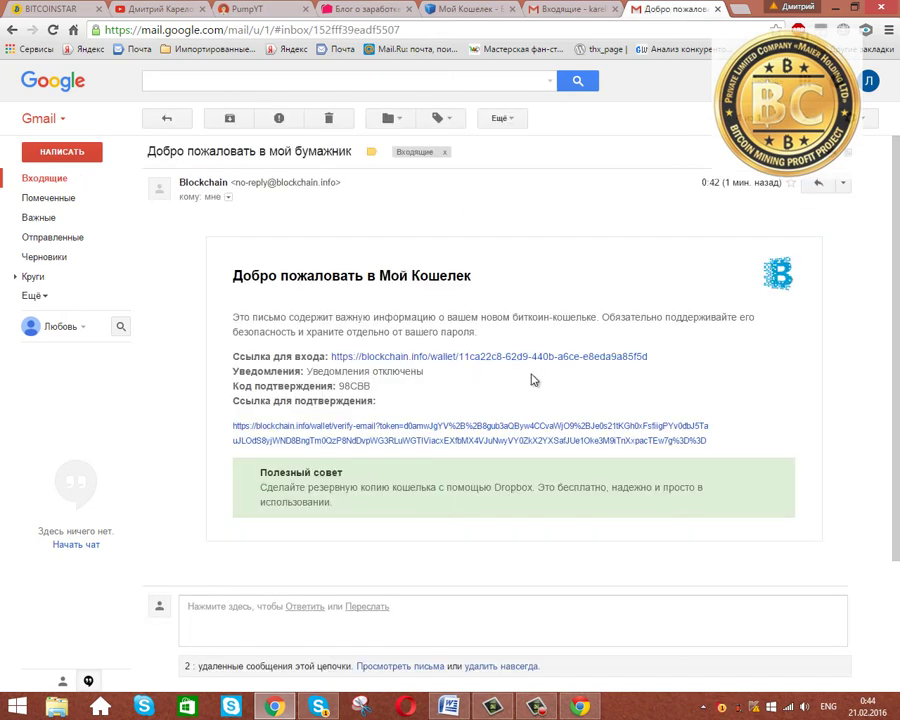
{"action": "left_click", "coordinate": [462, 436]}
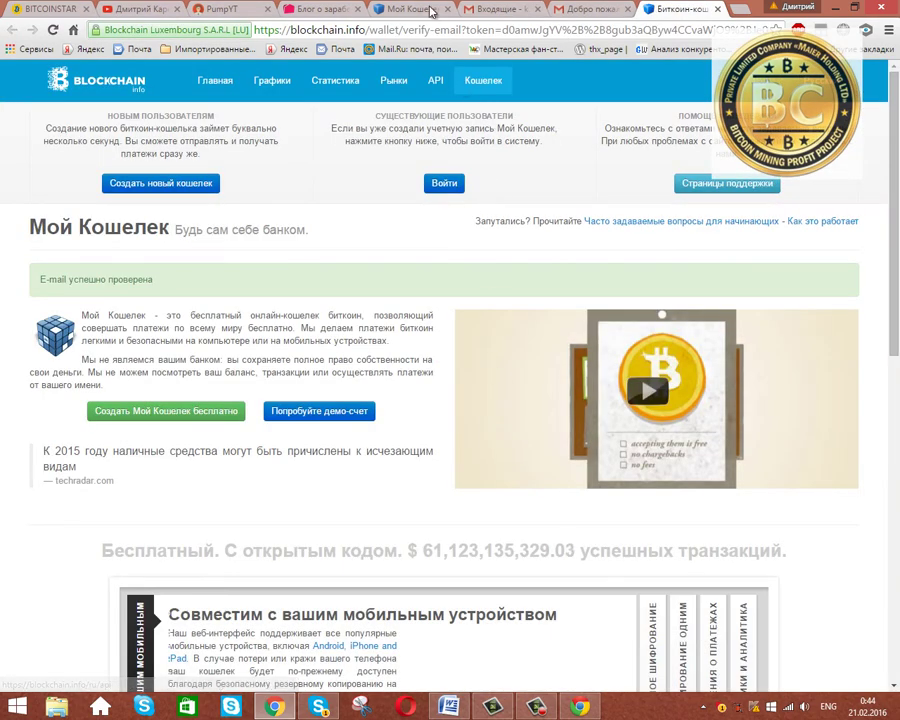
Close the old wallet tab and open the new Blockchain Wallet login page.
{"action": "middle_click", "coordinate": [432, 10]}
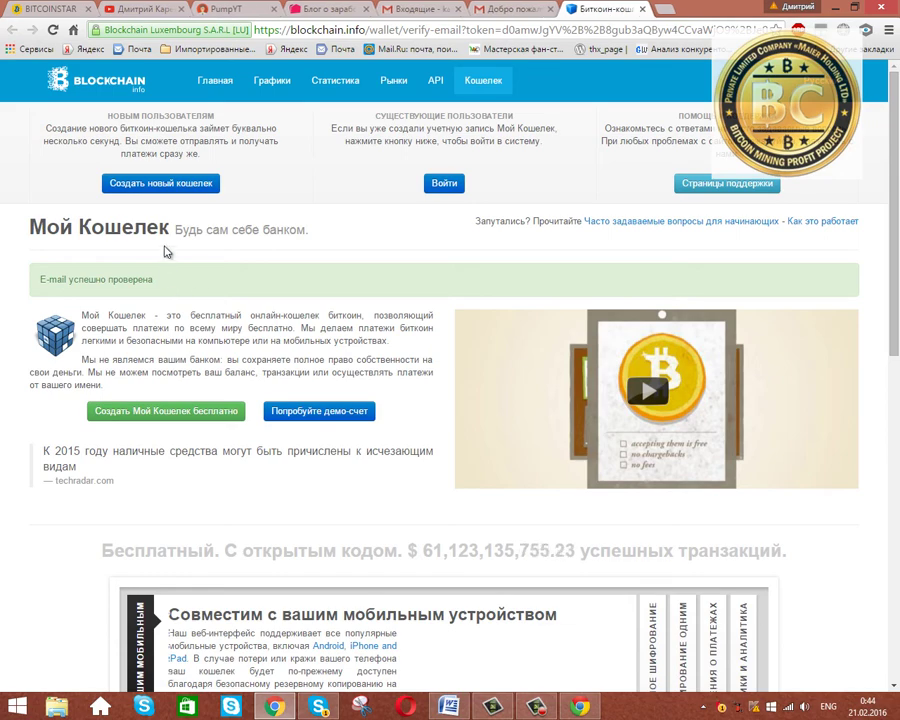
{"action": "left_click", "coordinate": [454, 185]}
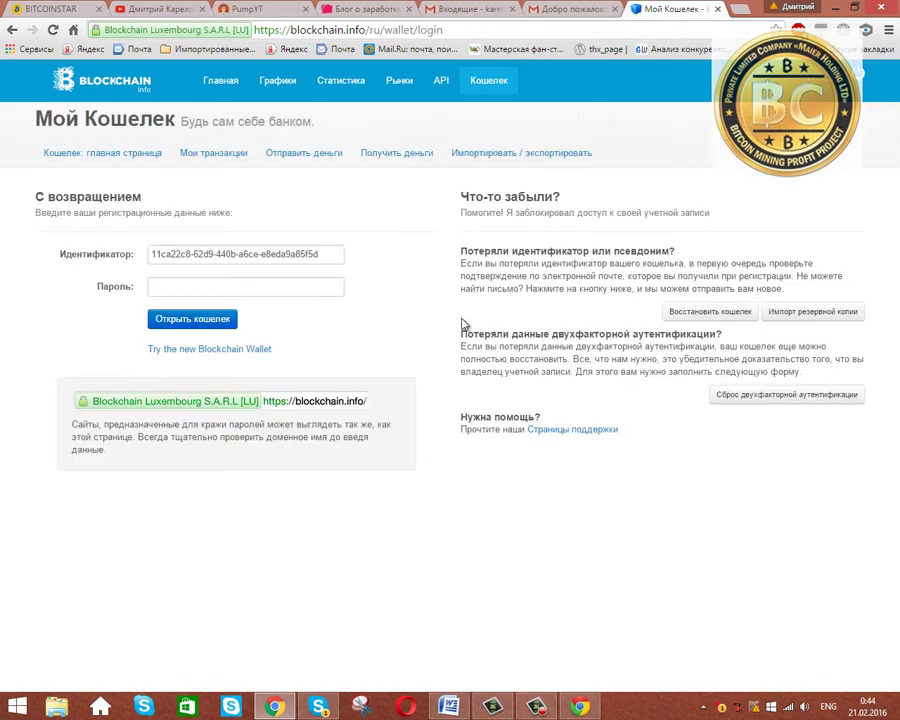
{"action": "left_click", "coordinate": [240, 284]}
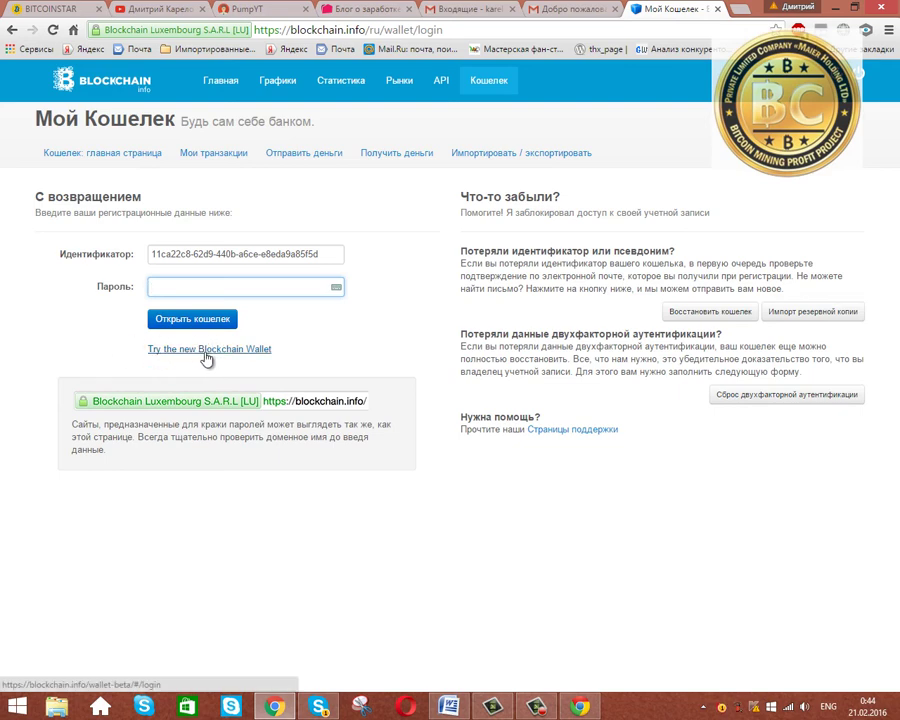
{"action": "left_click", "coordinate": [230, 352]}
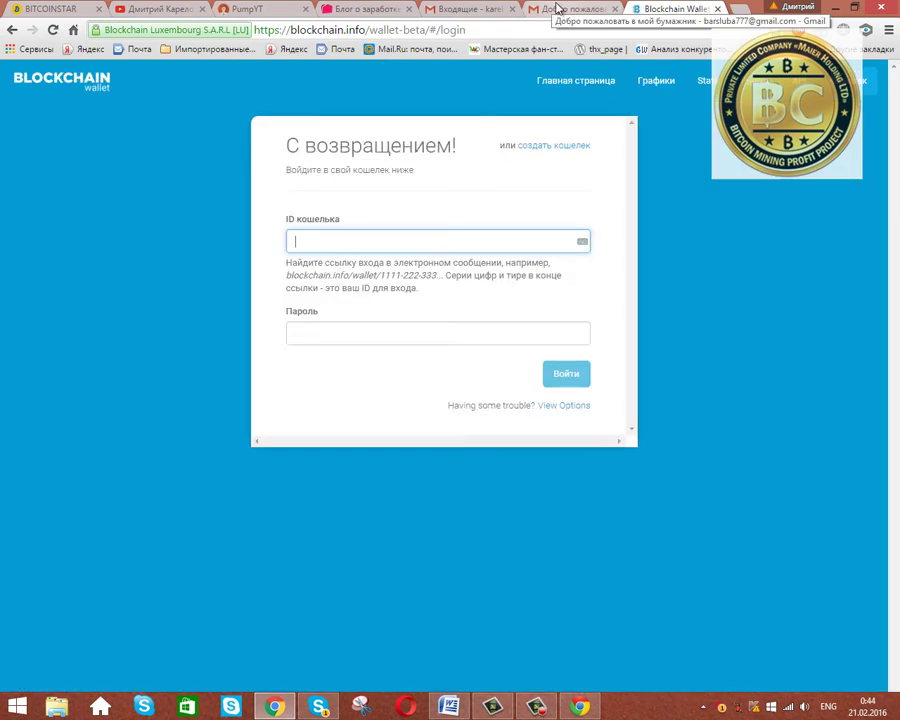
{"action": "left_click", "coordinate": [557, 8]}
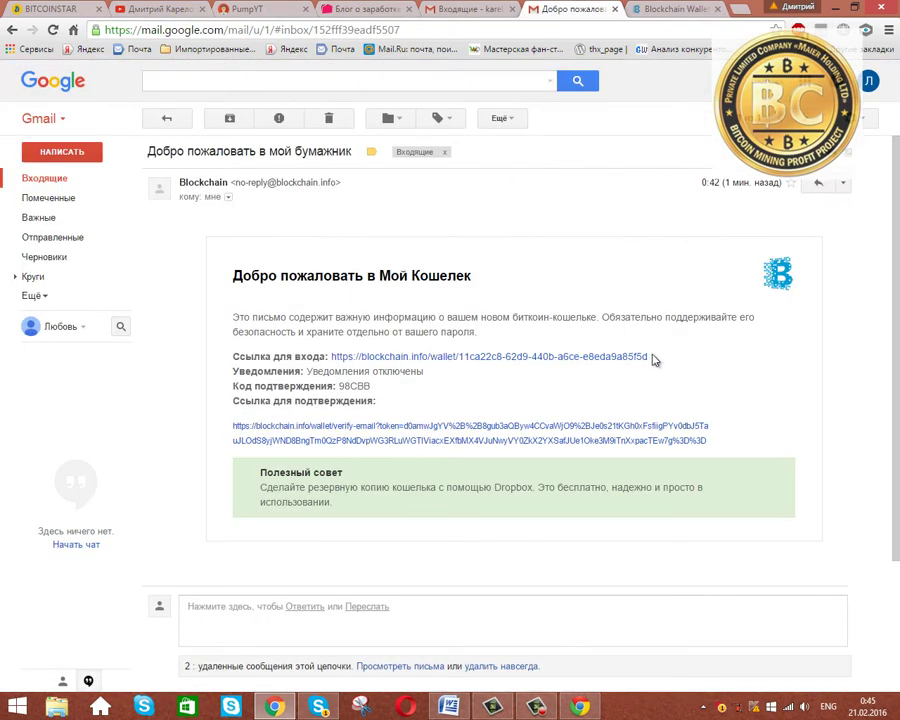
Copy the wallet ID from the end of the welcome email's login link.
{"action": "left_click_drag", "start_coordinate": [652, 360], "coordinate": [461, 363]}
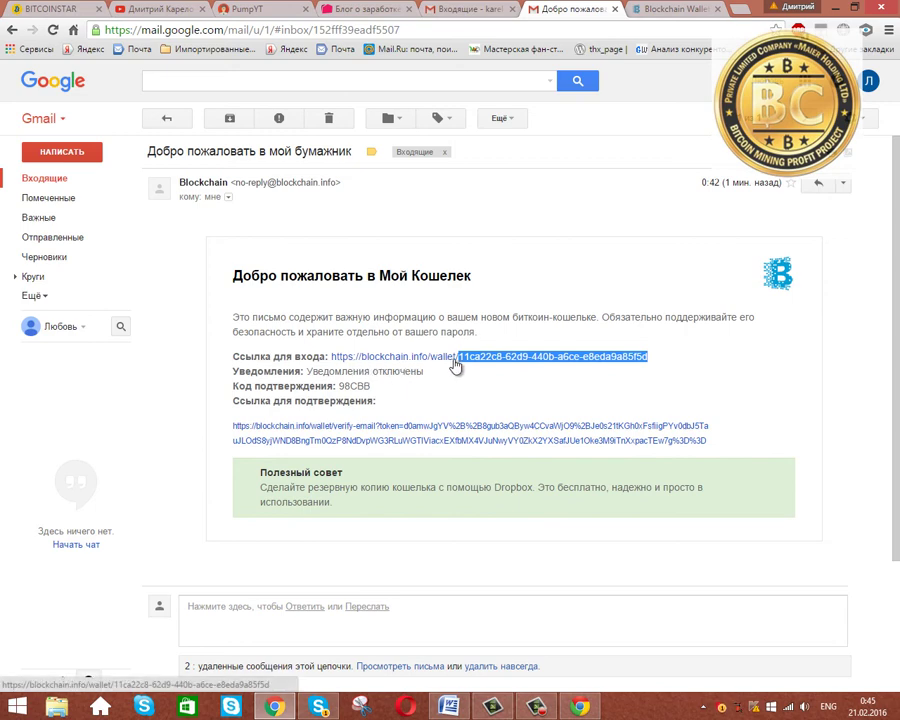
{"action": "right_click", "coordinate": [475, 364]}
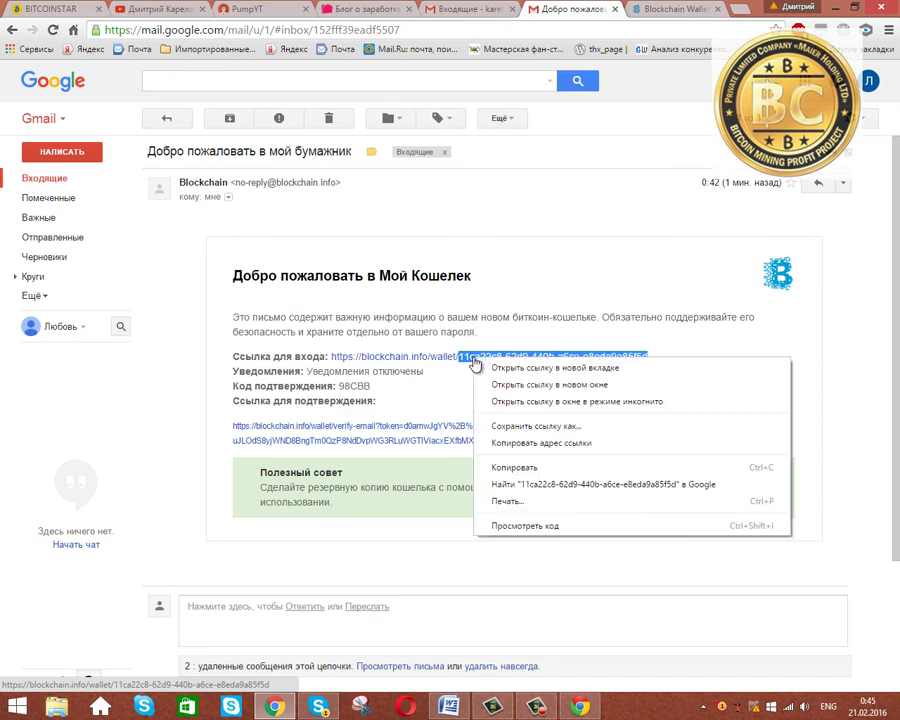
{"action": "left_click", "coordinate": [521, 466]}
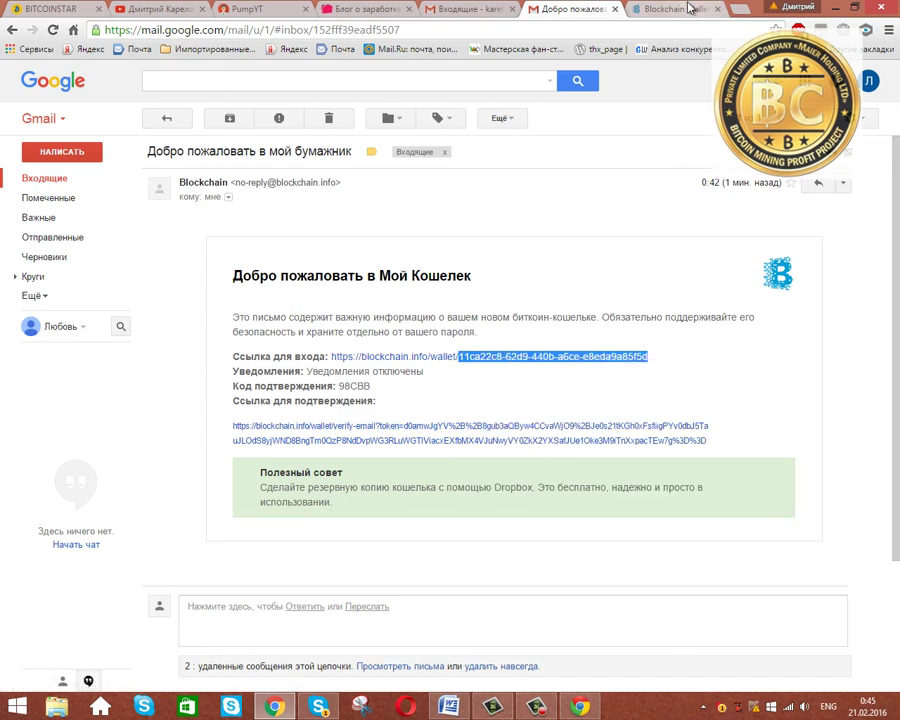
{"action": "key", "text": "ctrl+Tab"}
Log in with the pasted wallet ID and the wallet password.
{"action": "right_click", "coordinate": [328, 241]}
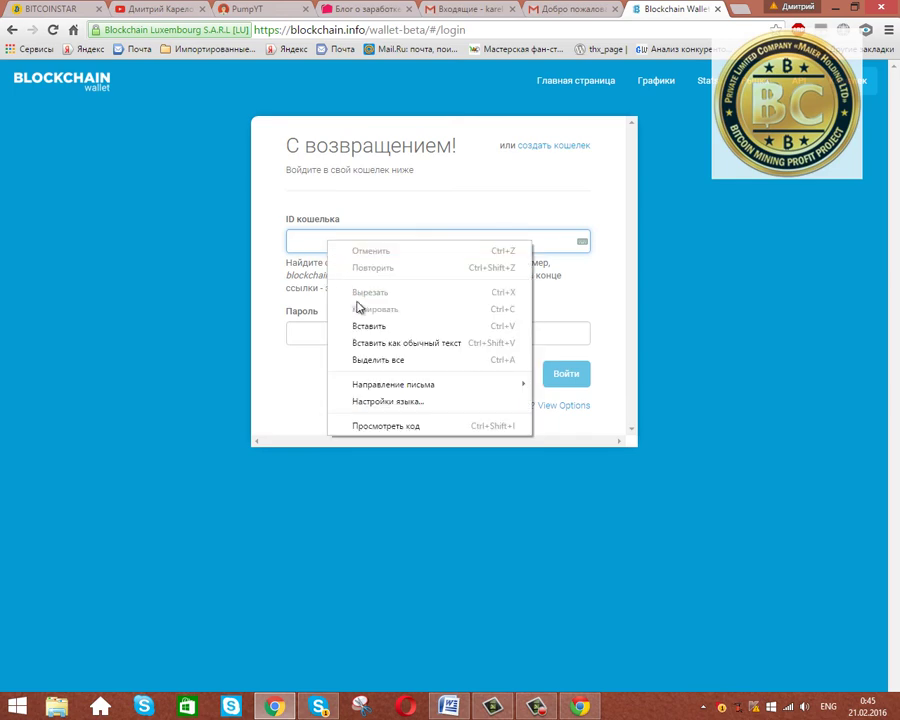
{"action": "left_click", "coordinate": [366, 320]}
{"action": "left_click", "coordinate": [340, 337]}
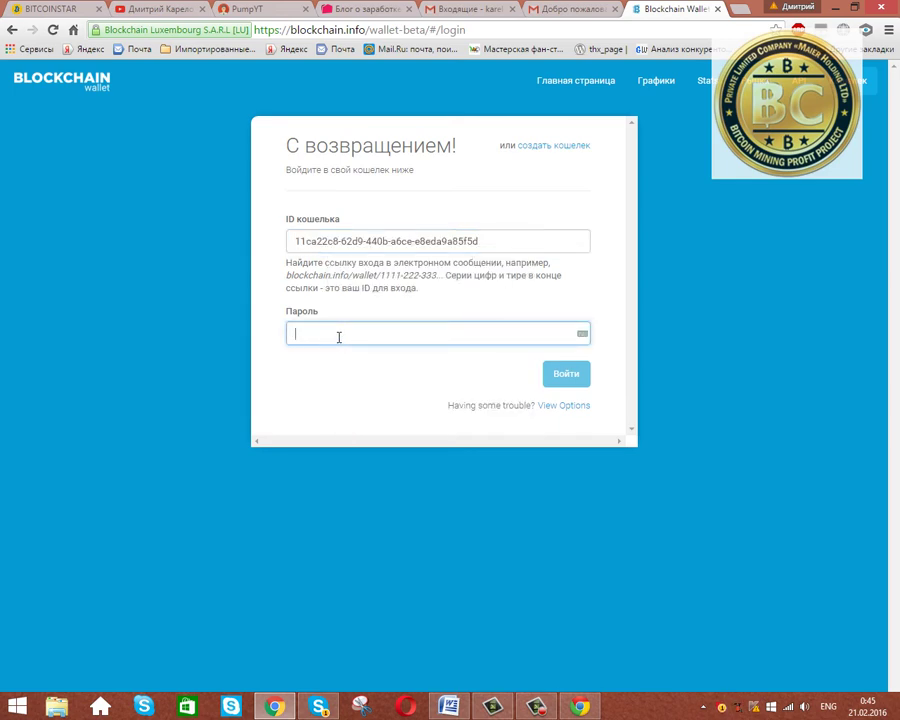
{"action": "key", "text": "ctrl+v"}
{"action": "left_click", "coordinate": [562, 376]}
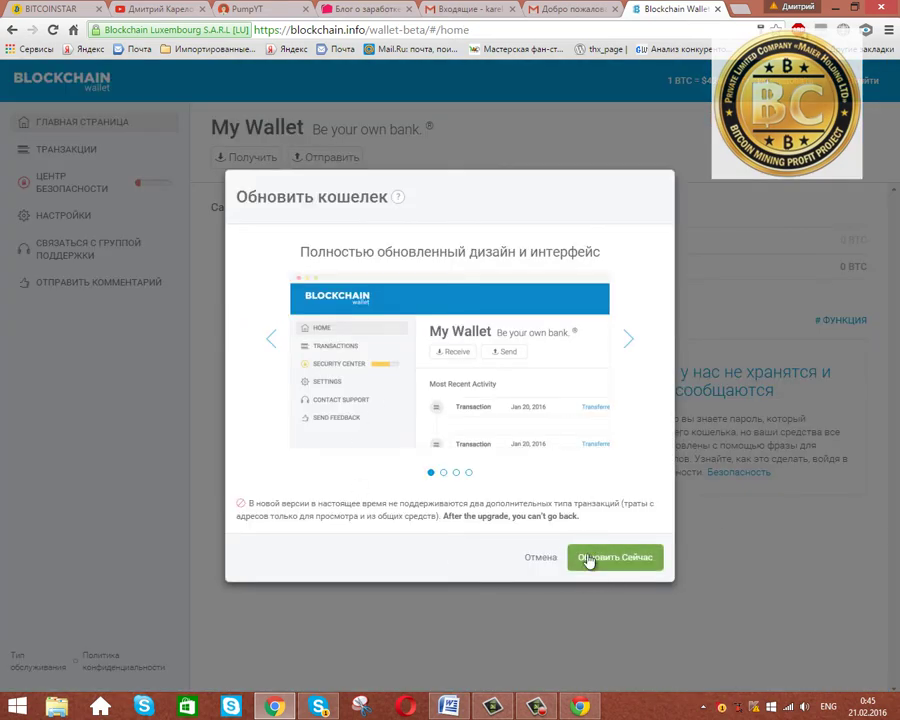
Upgrade the wallet to the new design and view the Security Center showing the verified email.
{"action": "left_click", "coordinate": [625, 560]}
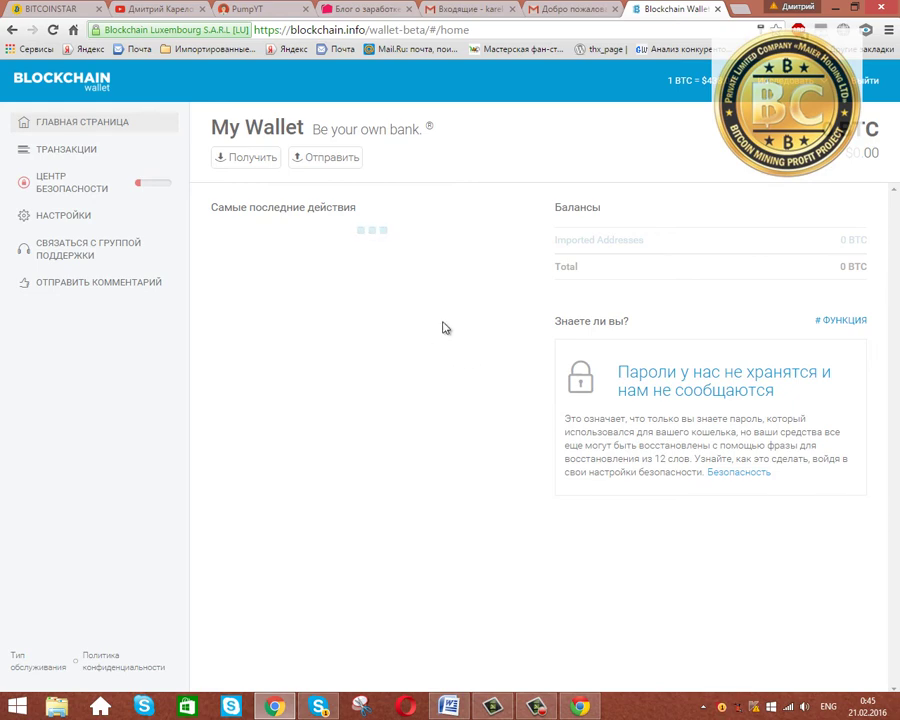
{"action": "left_click", "coordinate": [65, 184]}
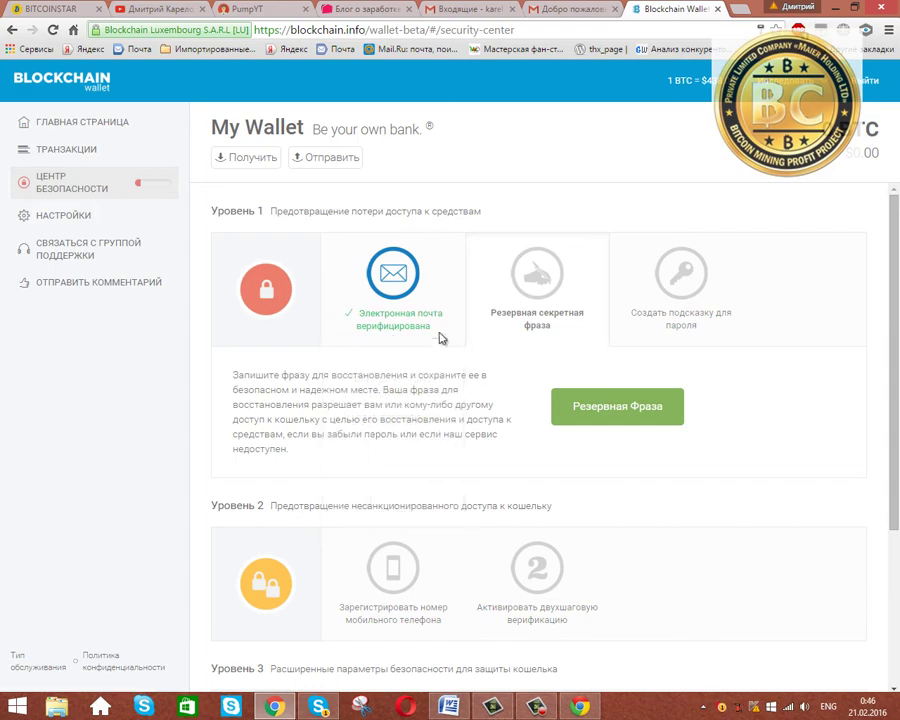
{"action": "mouse_move", "coordinate": [427, 336]}
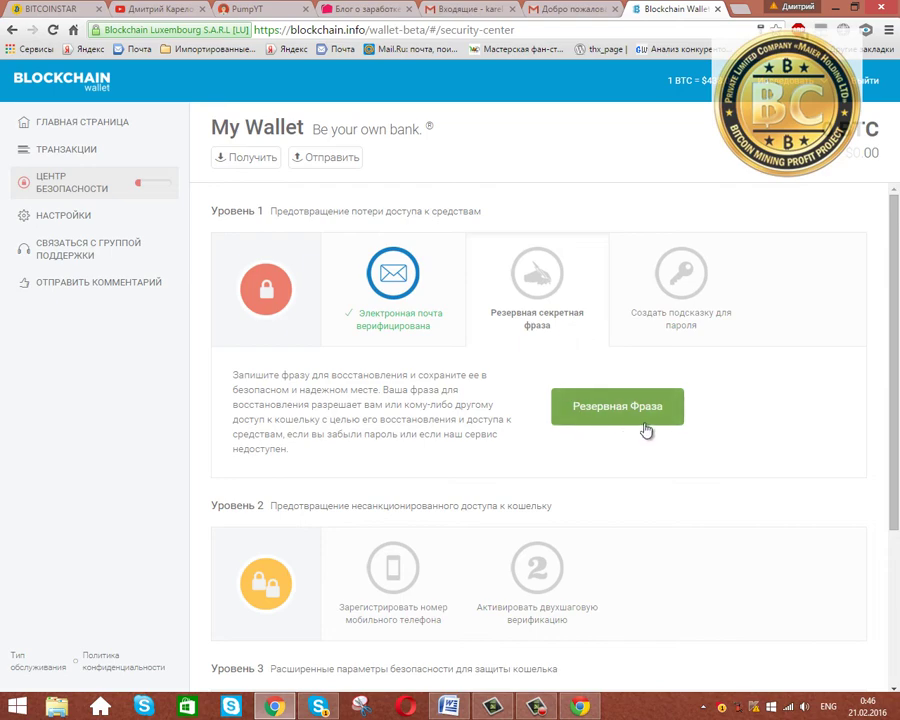
Start the recovery-phrase backup, cancel saving the printable recovery sheet, and proceed to the words.
{"action": "left_click", "coordinate": [614, 412]}
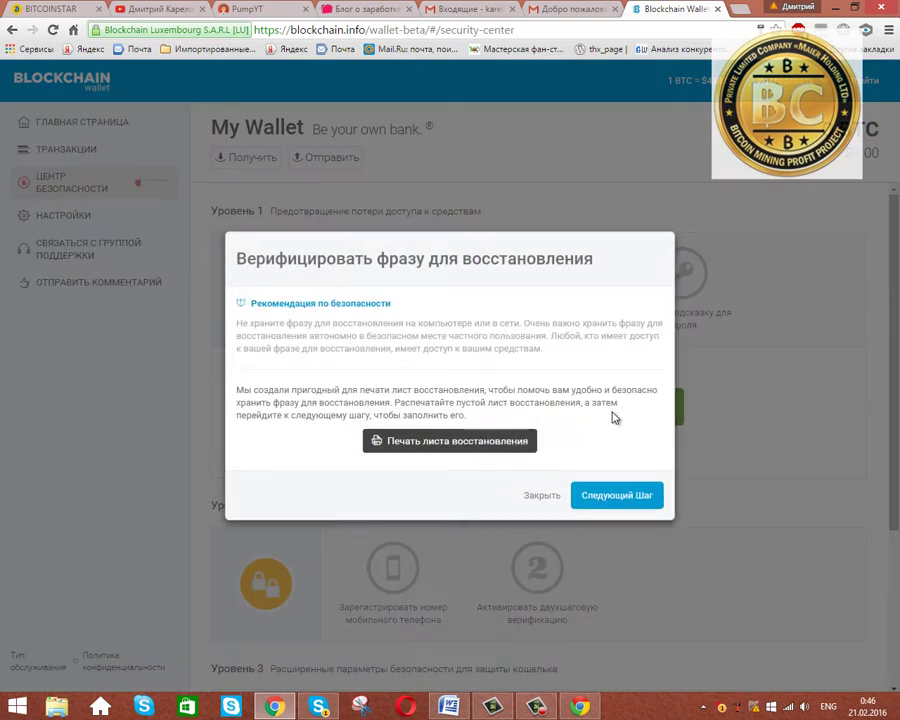
{"action": "left_click", "coordinate": [500, 445]}
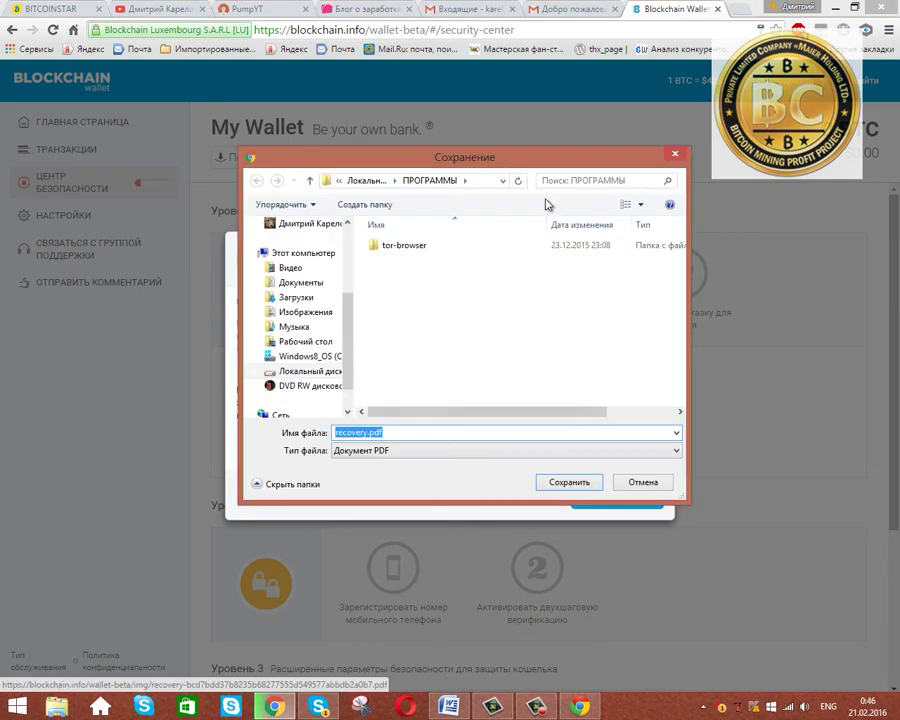
{"action": "left_click", "coordinate": [676, 154]}
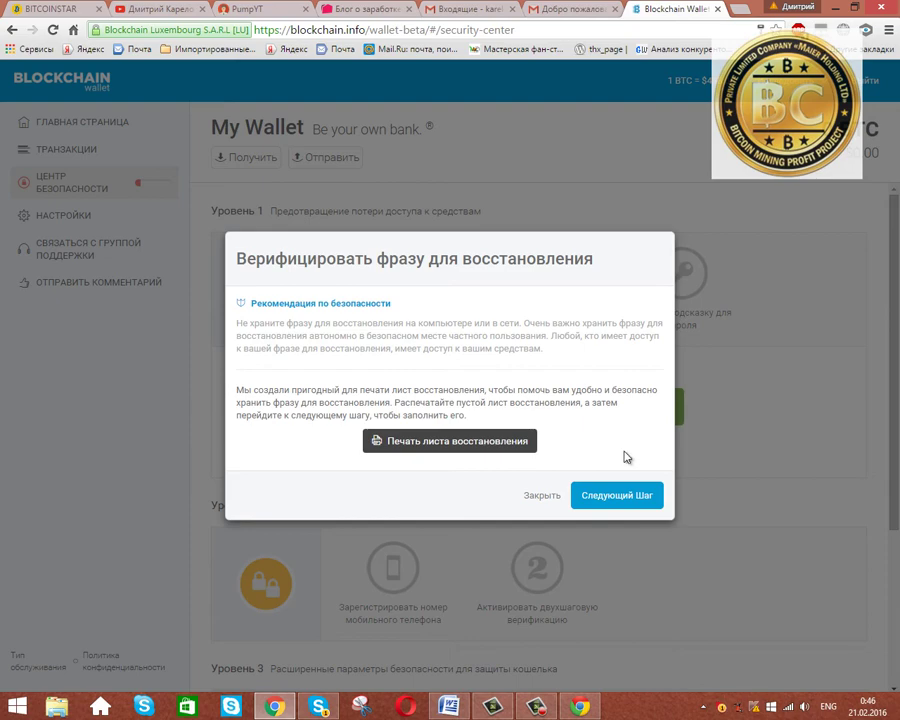
{"action": "left_click", "coordinate": [620, 496]}
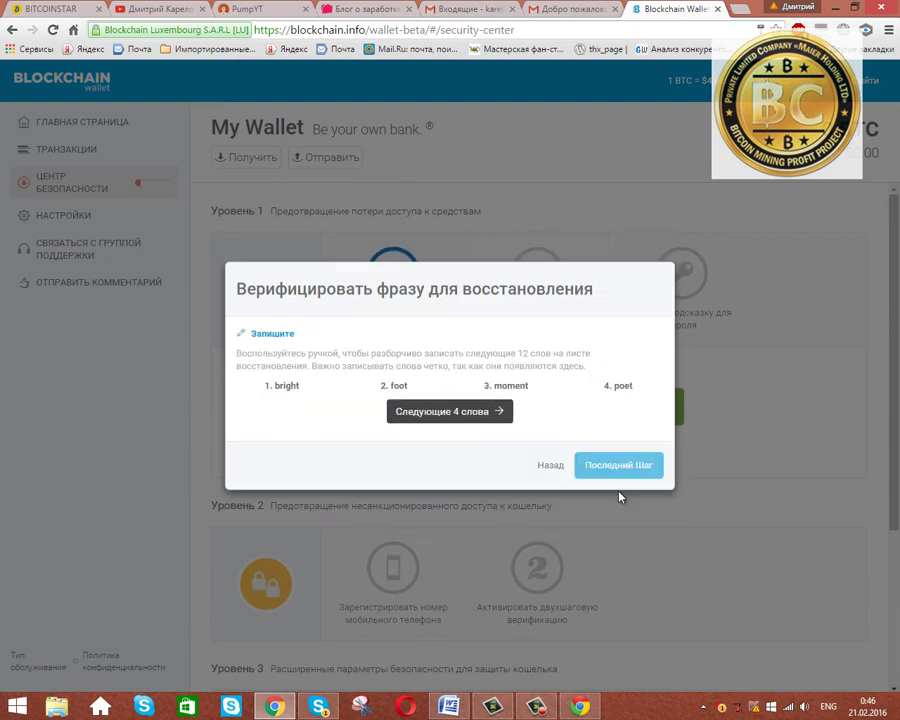
Copy the first four recovery words into the Word list under Кодовые фразы.
{"action": "left_click_drag", "start_coordinate": [263, 389], "coordinate": [634, 401]}
{"action": "right_click", "coordinate": [602, 386]}
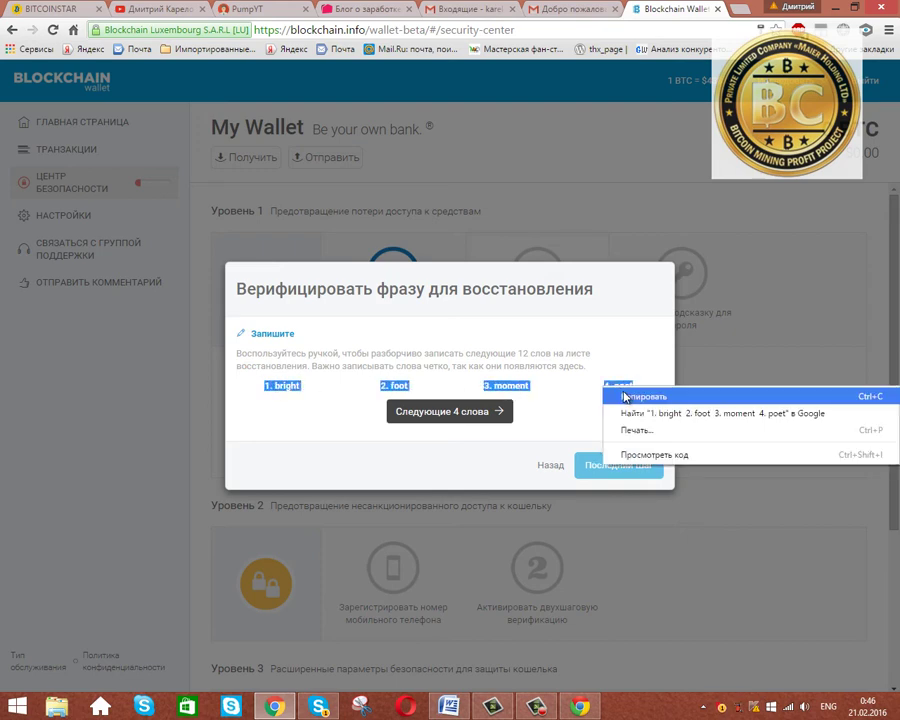
{"action": "left_click", "coordinate": [618, 397]}
{"action": "left_click", "coordinate": [446, 706]}
{"action": "right_click", "coordinate": [146, 258]}
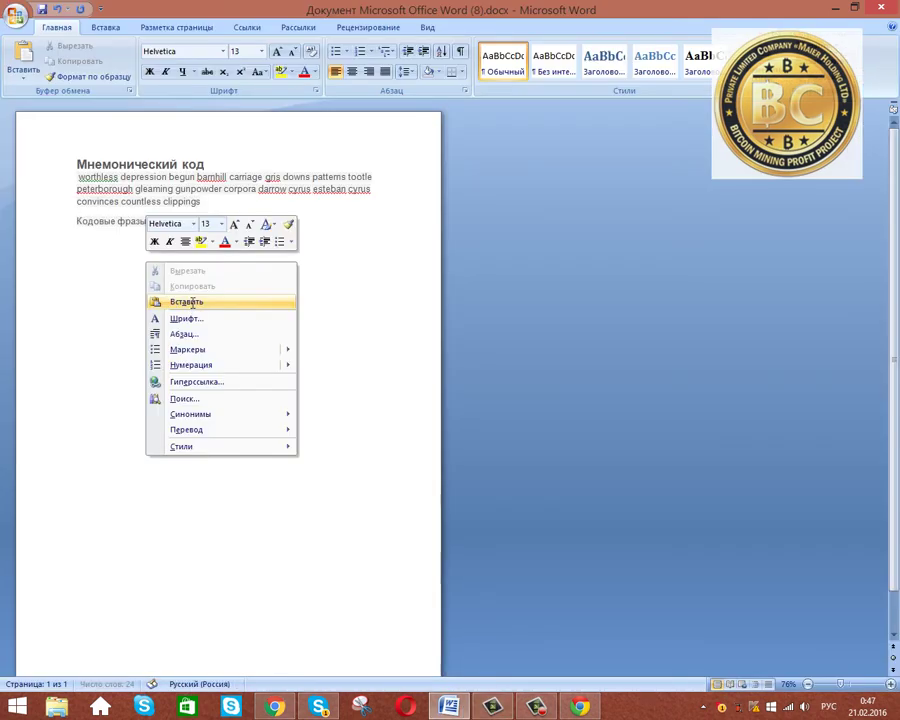
{"action": "left_click", "coordinate": [180, 300]}
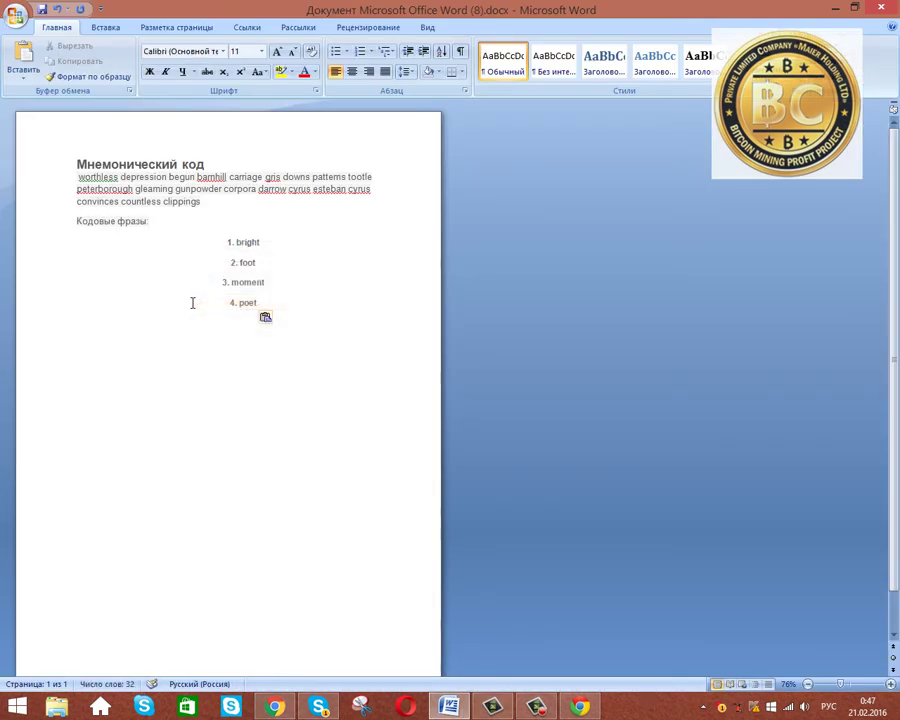
{"action": "left_click", "coordinate": [275, 706]}
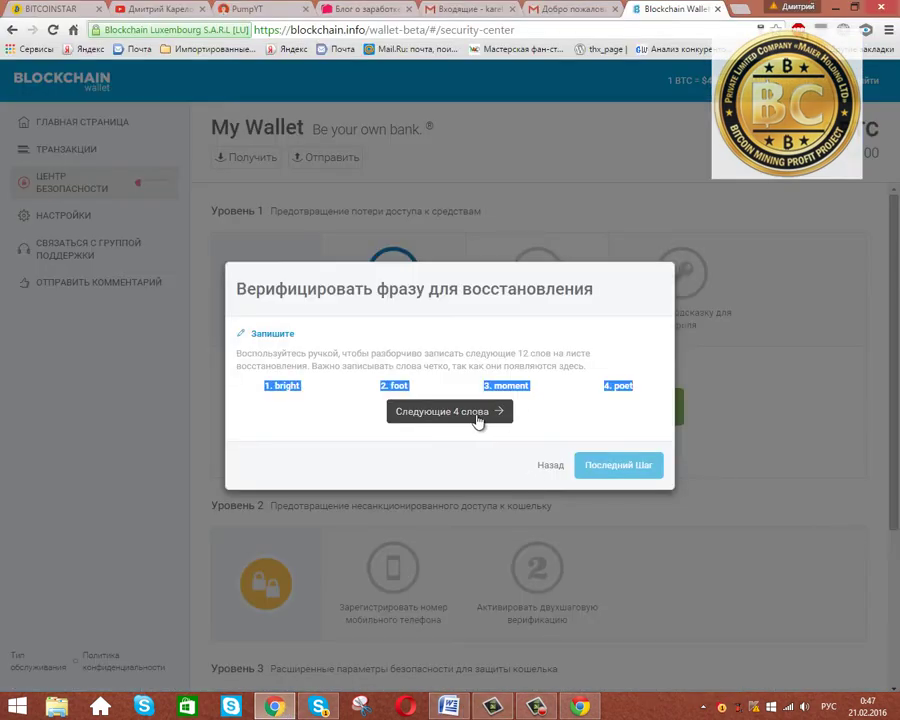
Copy recovery words five to eight into the Word list below item 4.
{"action": "left_click", "coordinate": [478, 418]}
{"action": "left_click_drag", "start_coordinate": [255, 390], "coordinate": [638, 388]}
{"action": "right_click", "coordinate": [638, 388]}
{"action": "left_click", "coordinate": [634, 334]}
{"action": "left_click", "coordinate": [449, 706]}
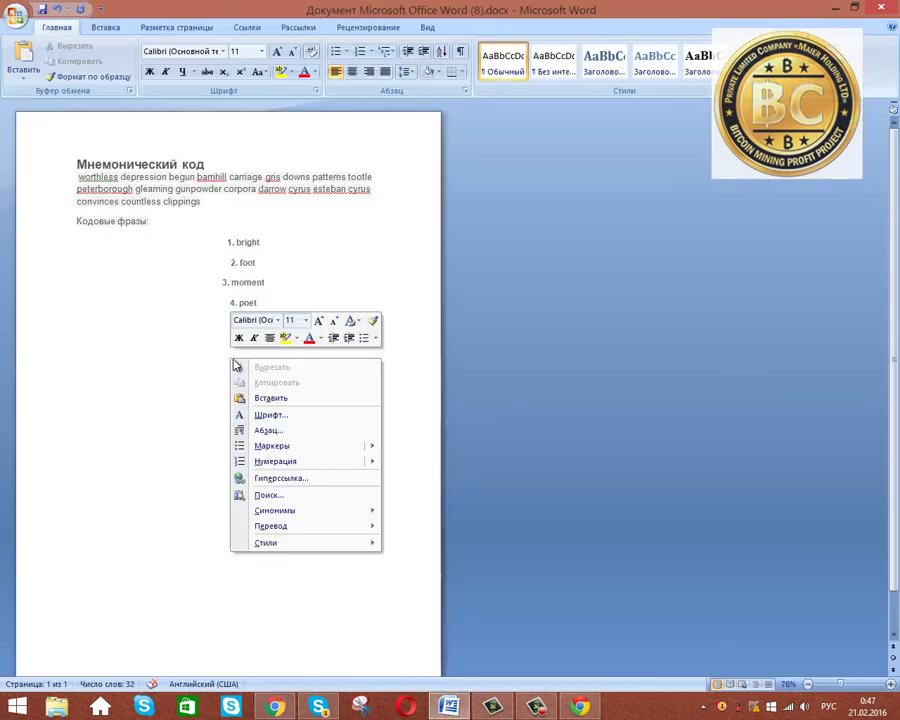
{"action": "right_click", "coordinate": [232, 358]}
{"action": "left_click", "coordinate": [272, 398]}
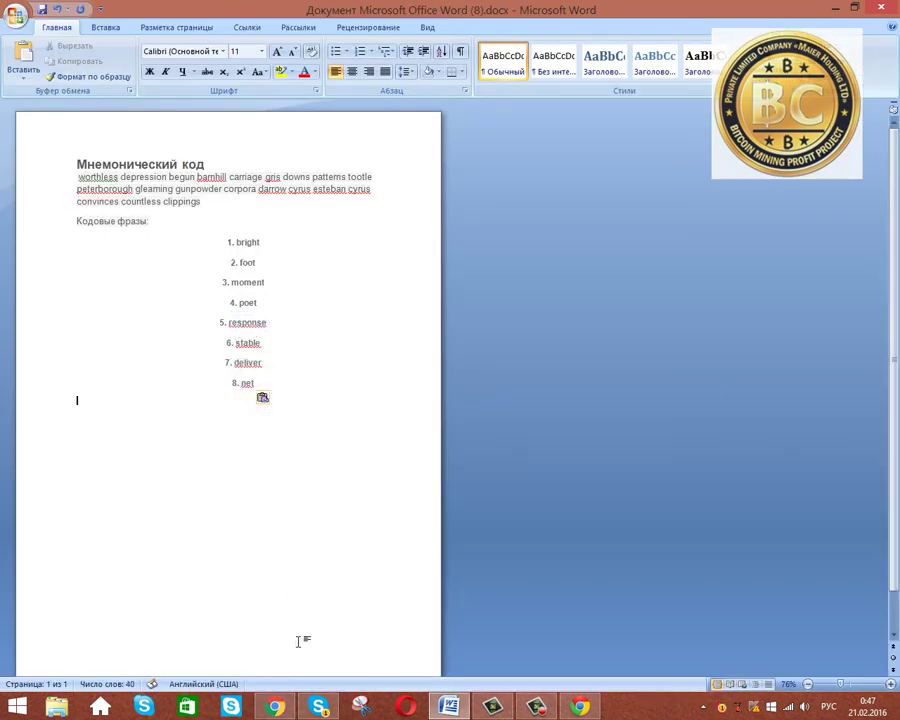
{"action": "left_click", "coordinate": [275, 706]}
Copy the last four recovery words into the Word list below item 8.
{"action": "left_click", "coordinate": [488, 423]}
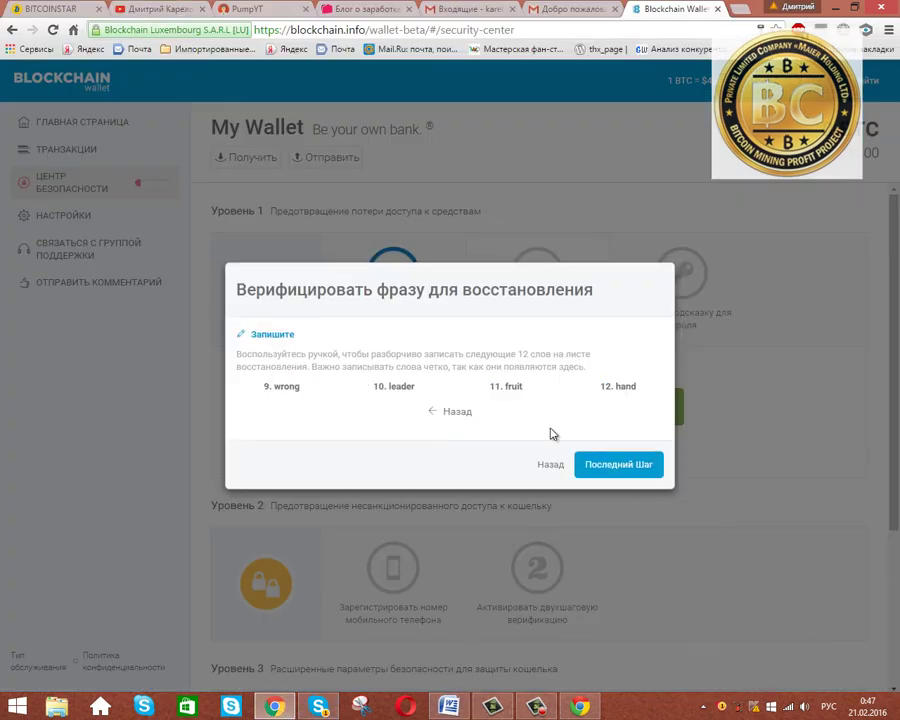
{"action": "left_click_drag", "start_coordinate": [265, 389], "coordinate": [639, 382]}
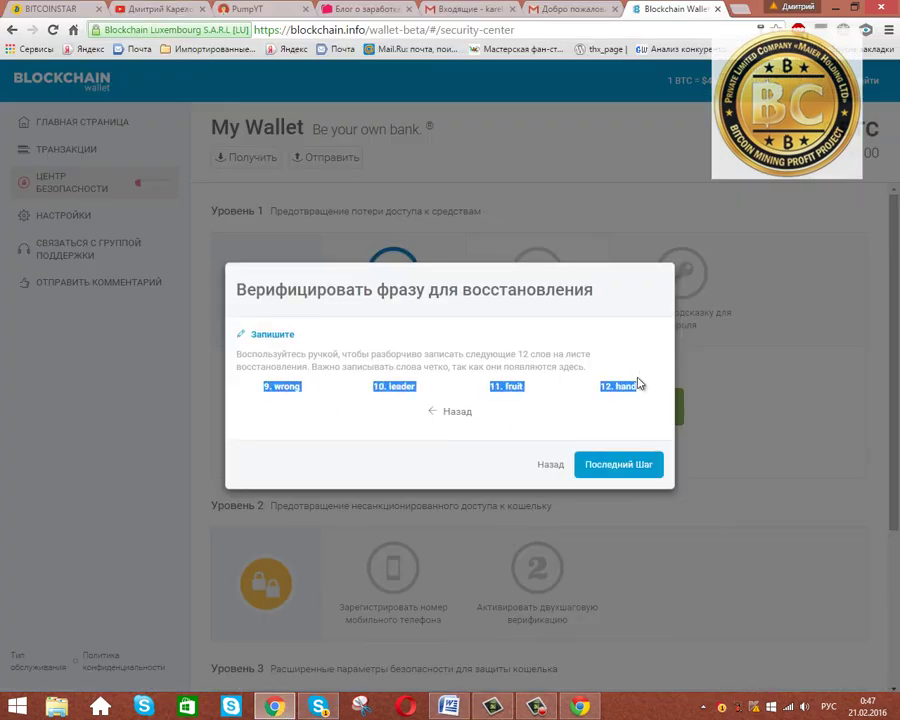
{"action": "right_click", "coordinate": [600, 390]}
{"action": "left_click", "coordinate": [617, 398]}
{"action": "key", "text": "alt+Tab"}
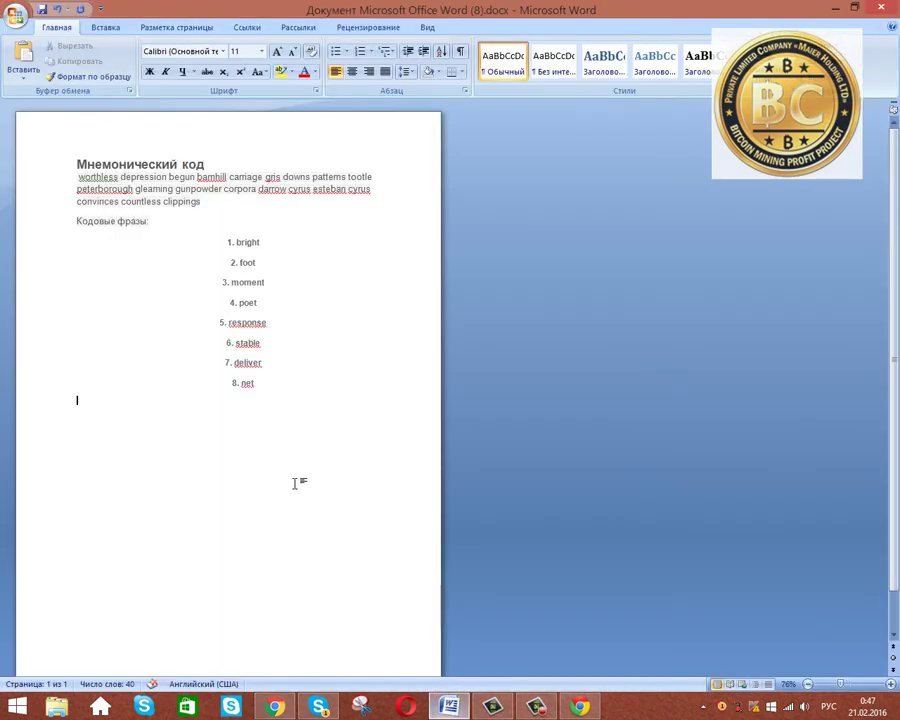
{"action": "right_click", "coordinate": [272, 429]}
{"action": "left_click", "coordinate": [303, 468]}
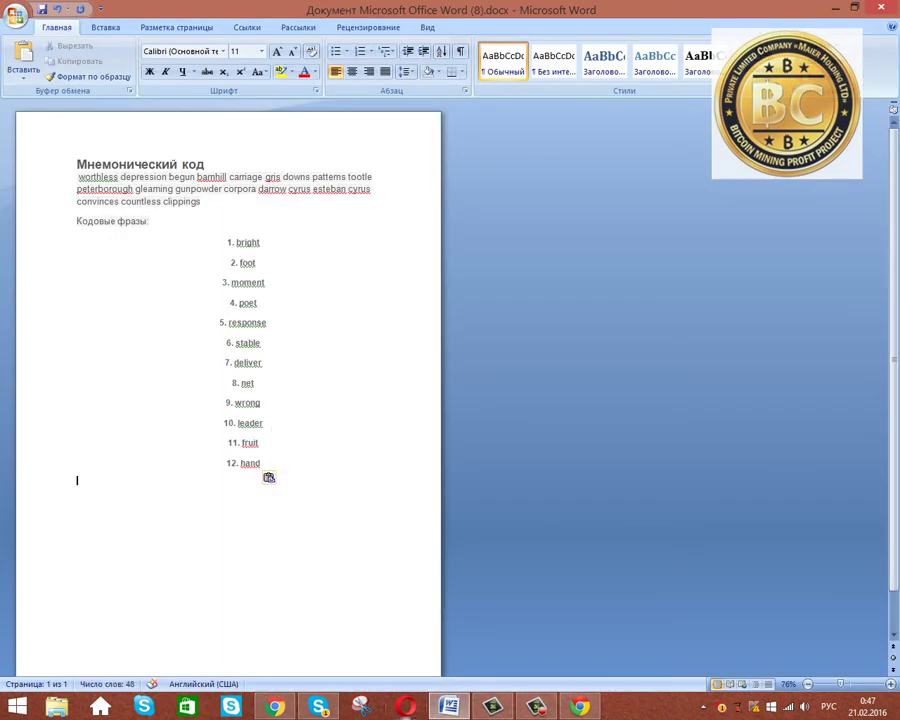
{"action": "left_click", "coordinate": [288, 706]}
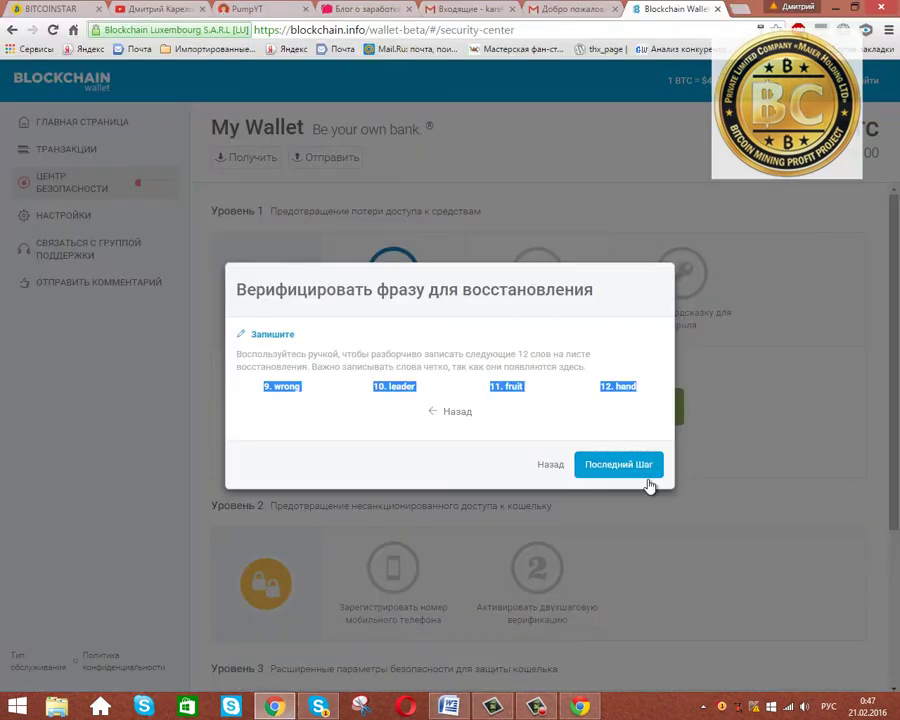
Fill the verification fields with the requested words from the Word list and finish with Завершить.
{"action": "left_click", "coordinate": [618, 466]}
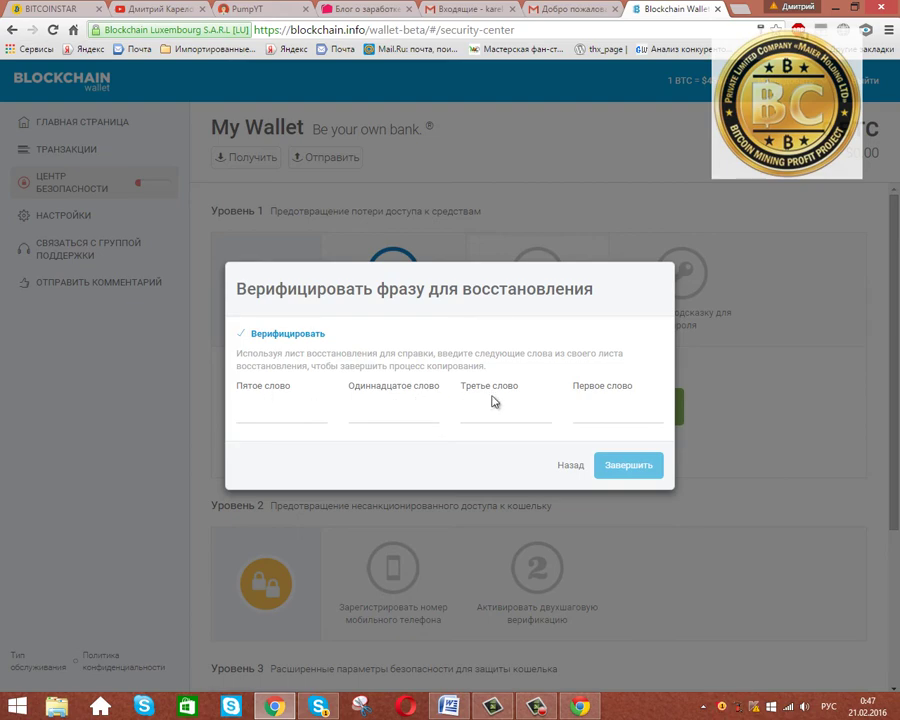
{"action": "left_click", "coordinate": [449, 706]}
{"action": "left_click_drag", "start_coordinate": [228, 323], "coordinate": [266, 322]}
{"action": "left_click_drag", "start_coordinate": [235, 242], "coordinate": [258, 241]}
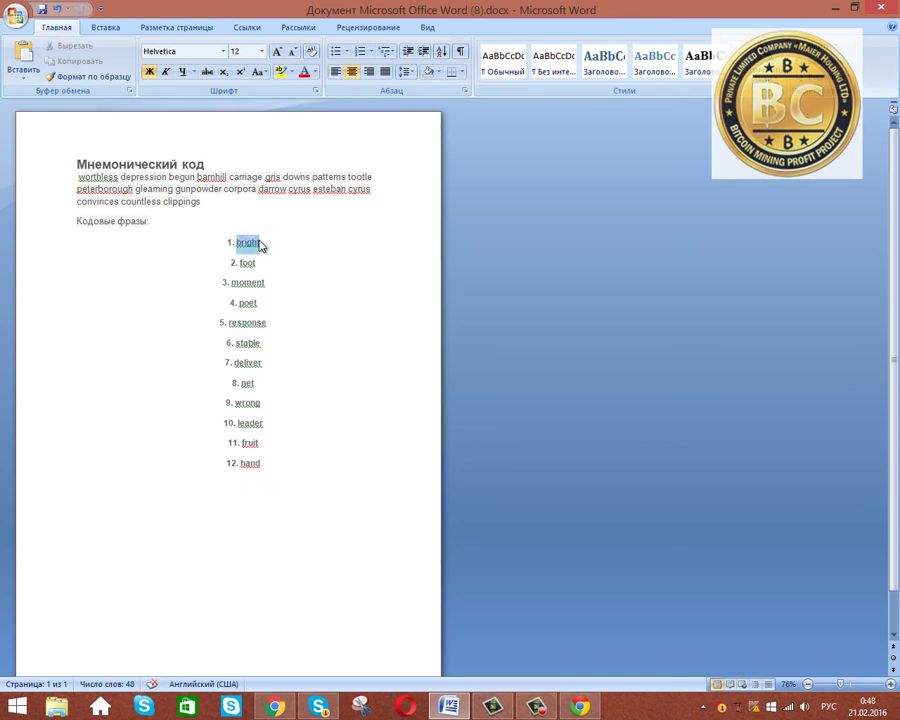
{"action": "right_click", "coordinate": [259, 245]}
{"action": "left_click", "coordinate": [316, 350]}
{"action": "key", "text": "alt+Tab"}
{"action": "key", "text": "ctrl+v"}
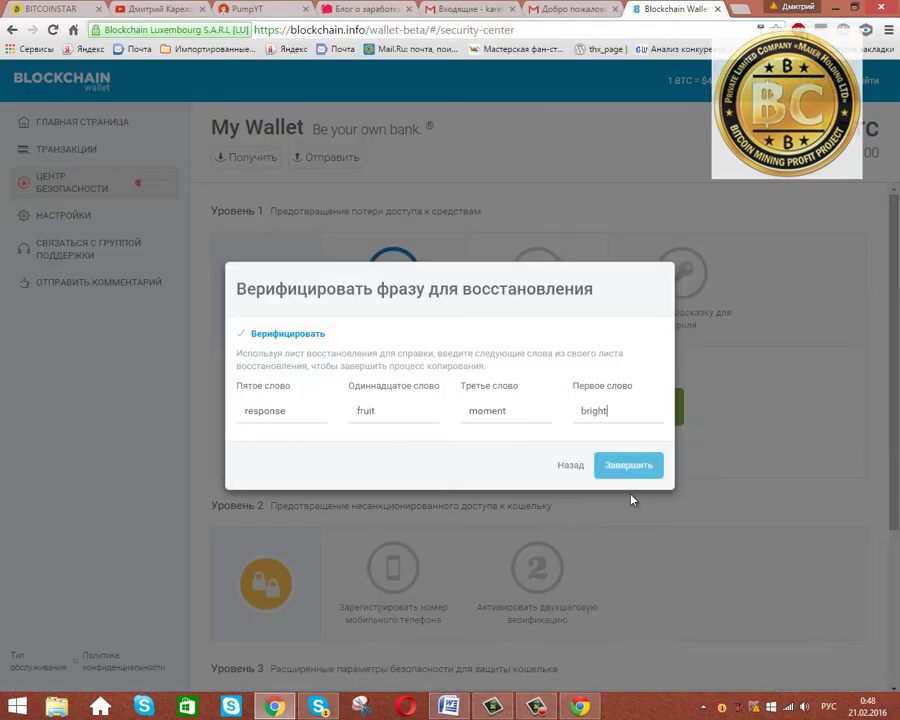
{"action": "left_click", "coordinate": [636, 468]}
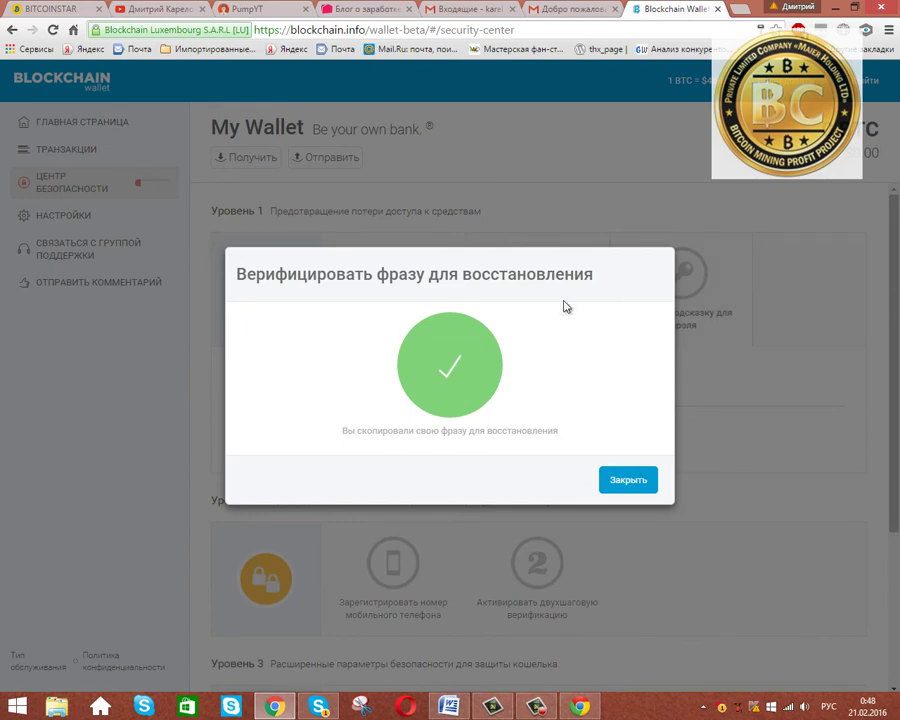
Dismiss the backup success message and enter a password hint in the Security Center hint form.
{"action": "left_click", "coordinate": [634, 482]}
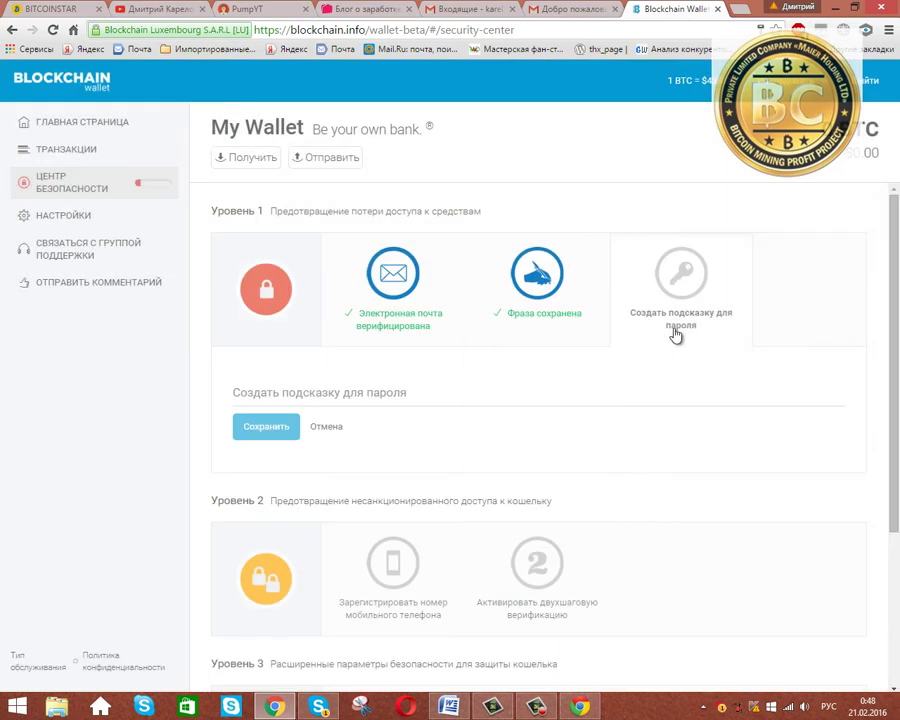
{"action": "left_click", "coordinate": [680, 293]}
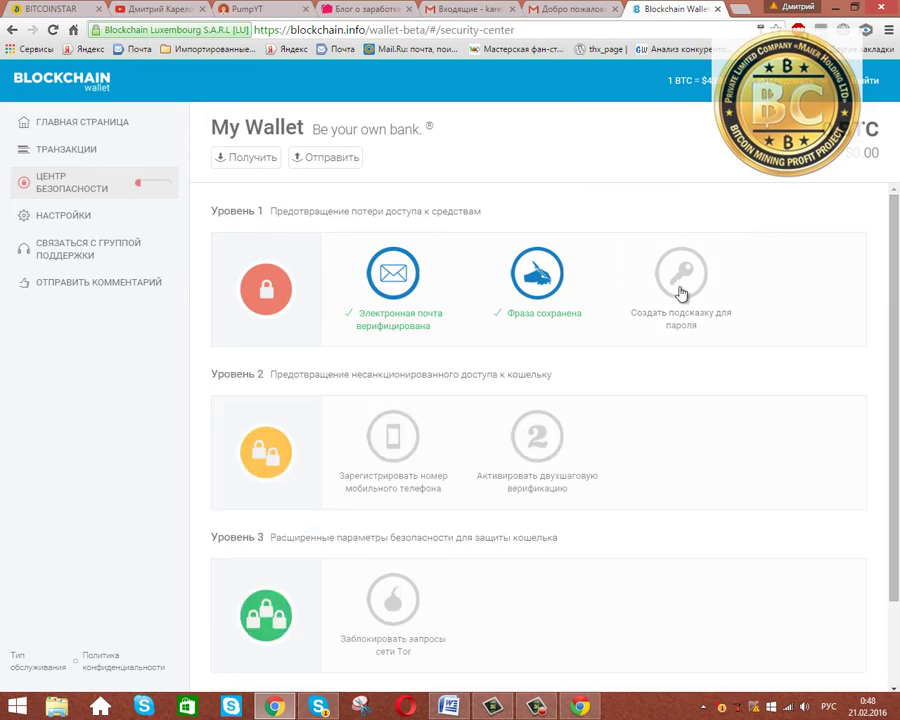
{"action": "left_click", "coordinate": [680, 293]}
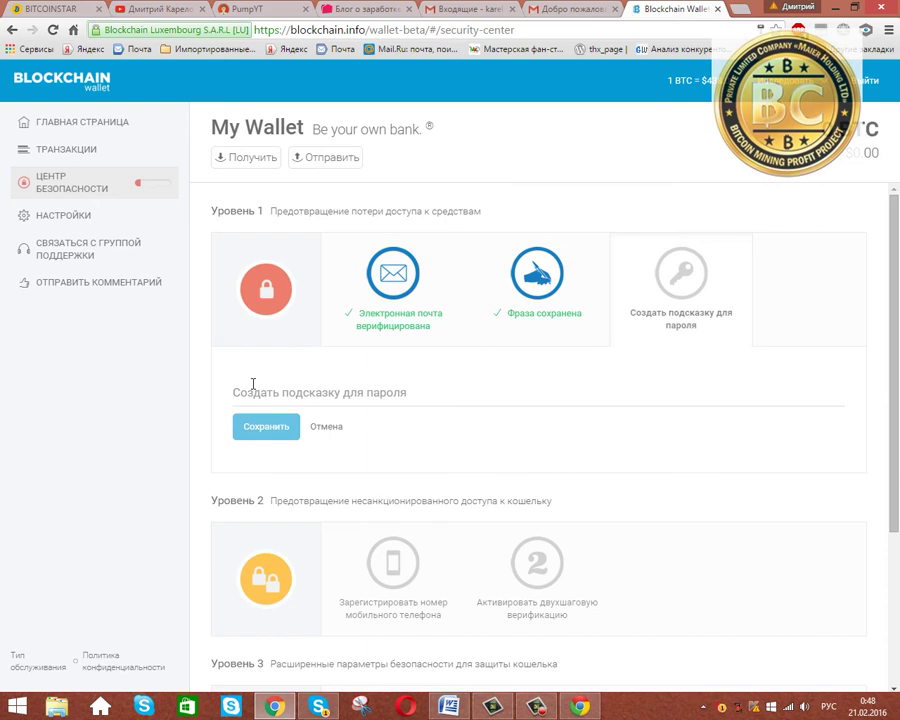
{"action": "type", "text": "slon777"}
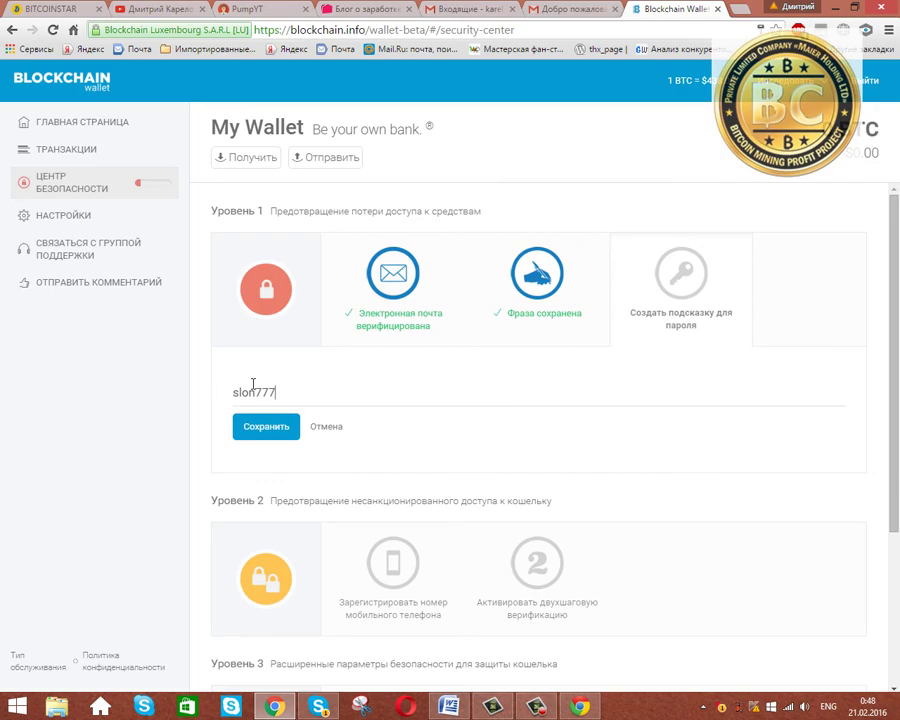
{"action": "left_click", "coordinate": [266, 426]}
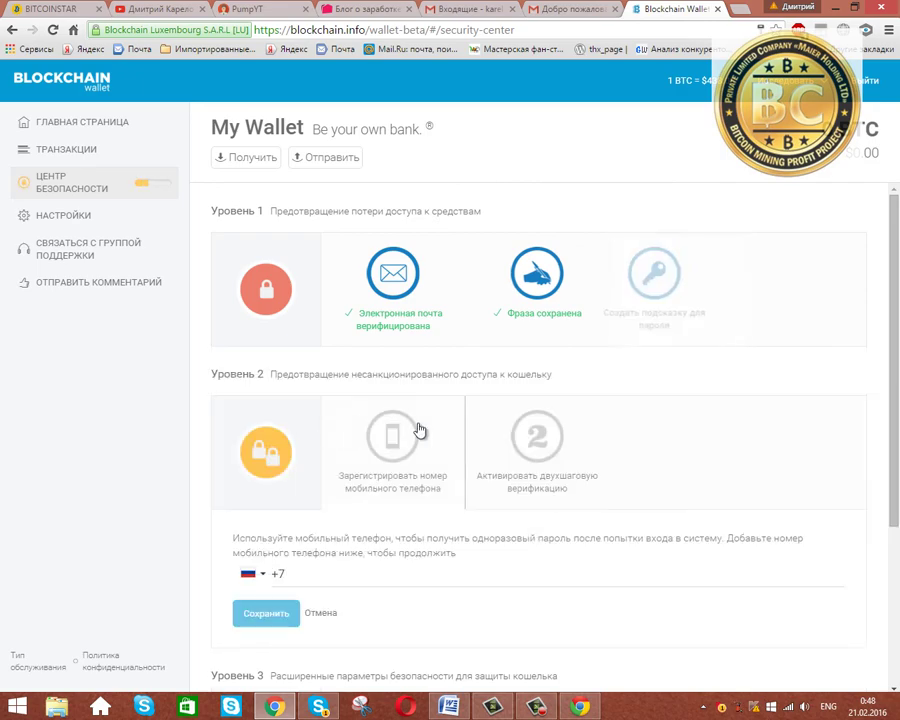
{"action": "mouse_move", "coordinate": [703, 280]}
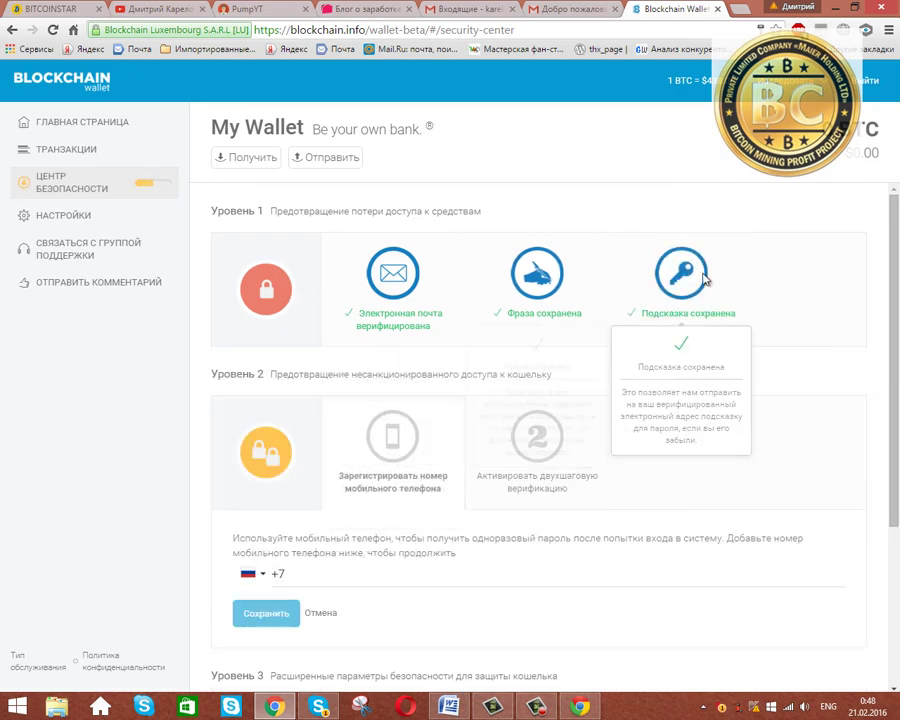
{"action": "scroll", "coordinate": [729, 281], "scroll_direction": "down", "scroll_amount": 1}
{"action": "scroll", "coordinate": [723, 290], "scroll_direction": "up", "scroll_amount": 1}
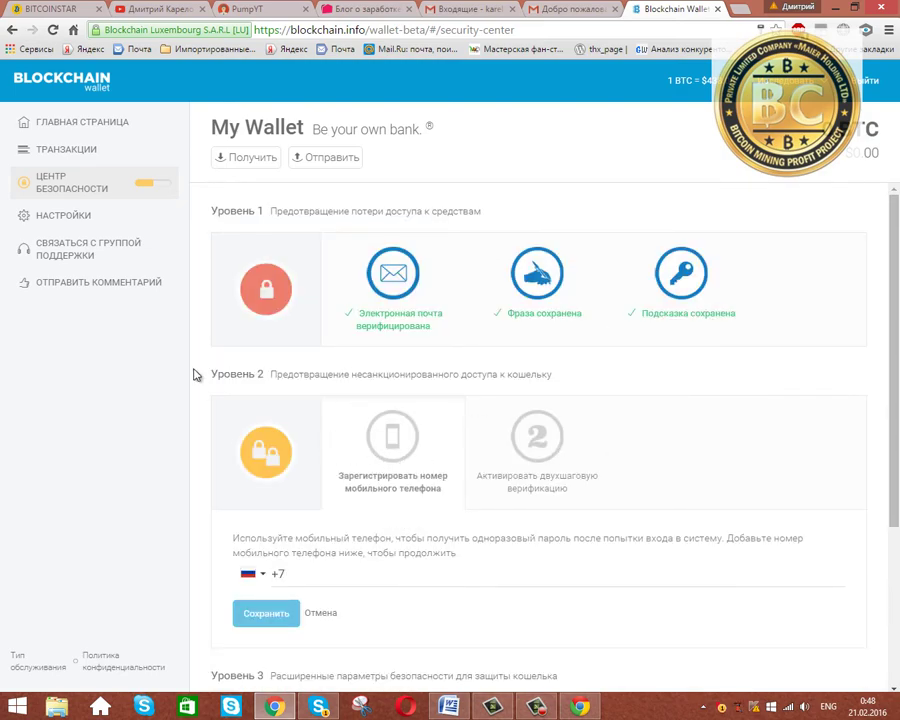
{"action": "scroll", "coordinate": [278, 370], "scroll_direction": "down", "scroll_amount": 1}
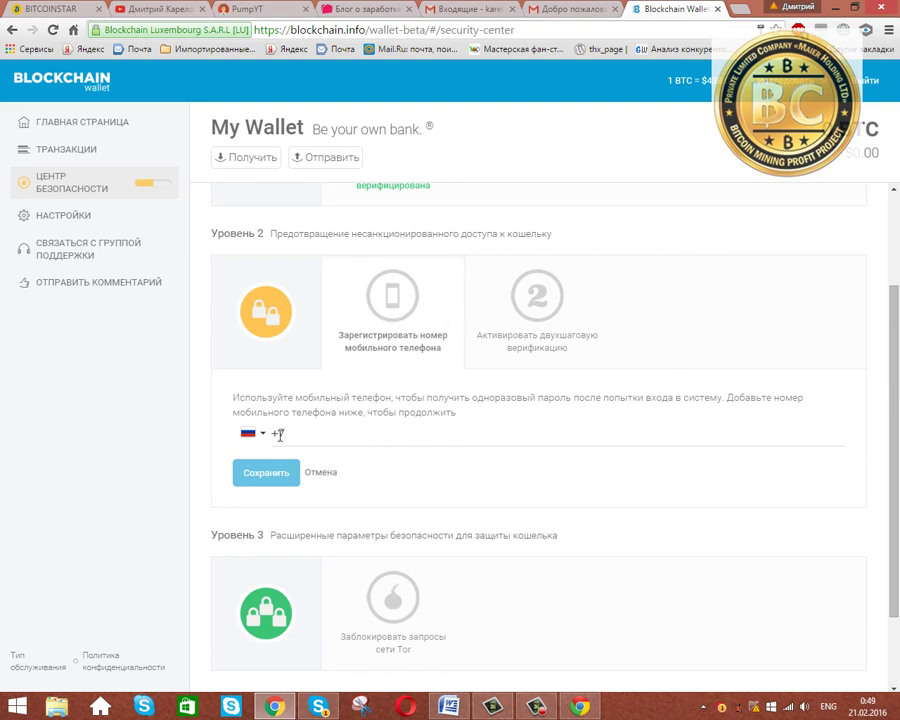
{"action": "left_click", "coordinate": [264, 435]}
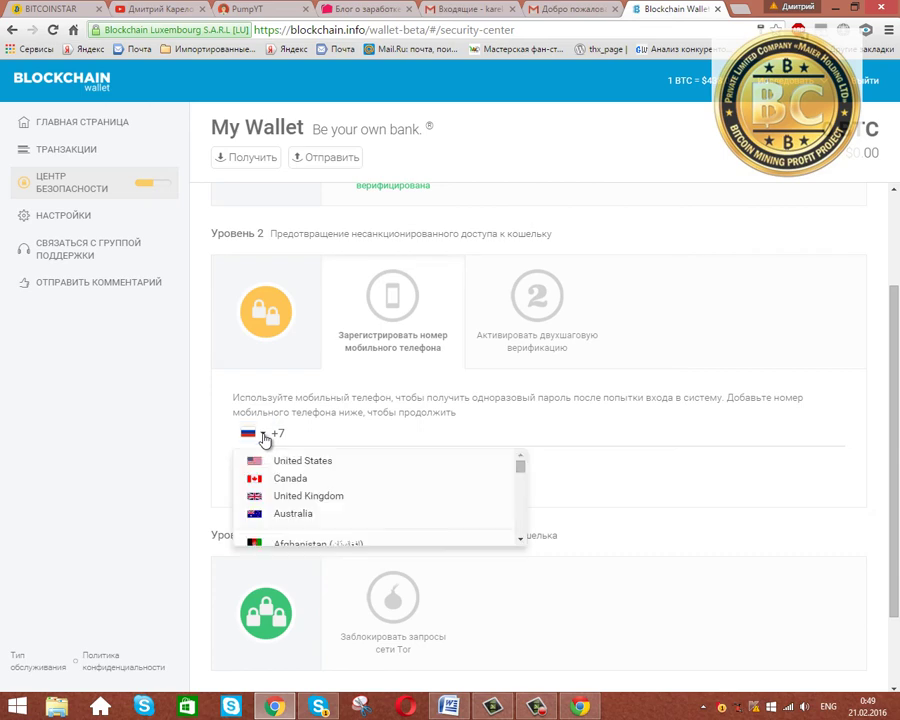
{"action": "left_click", "coordinate": [264, 436]}
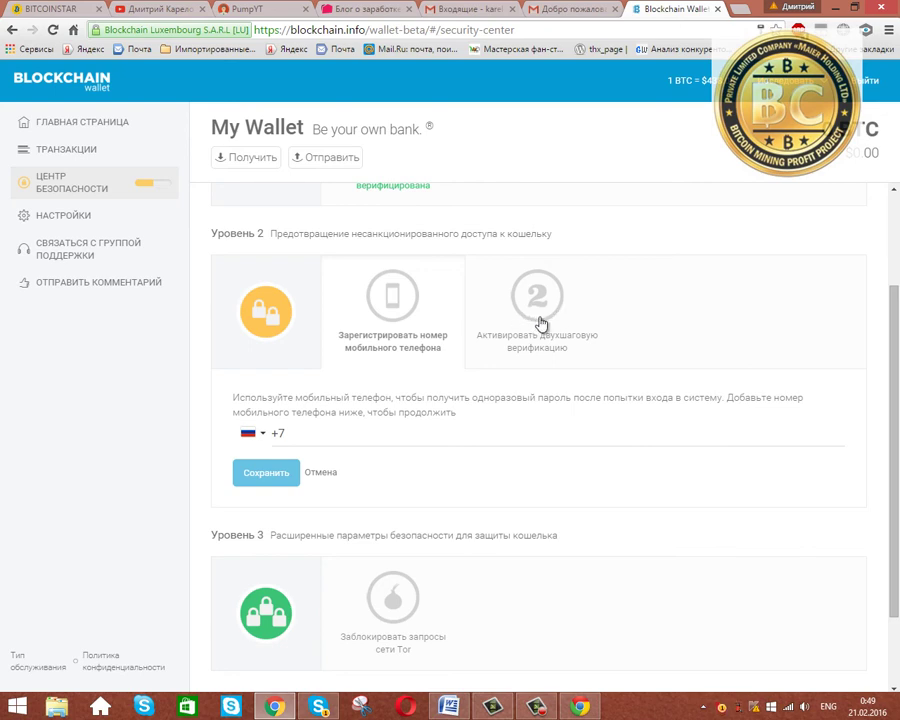
{"action": "scroll", "coordinate": [540, 323], "scroll_direction": "up", "scroll_amount": 1}
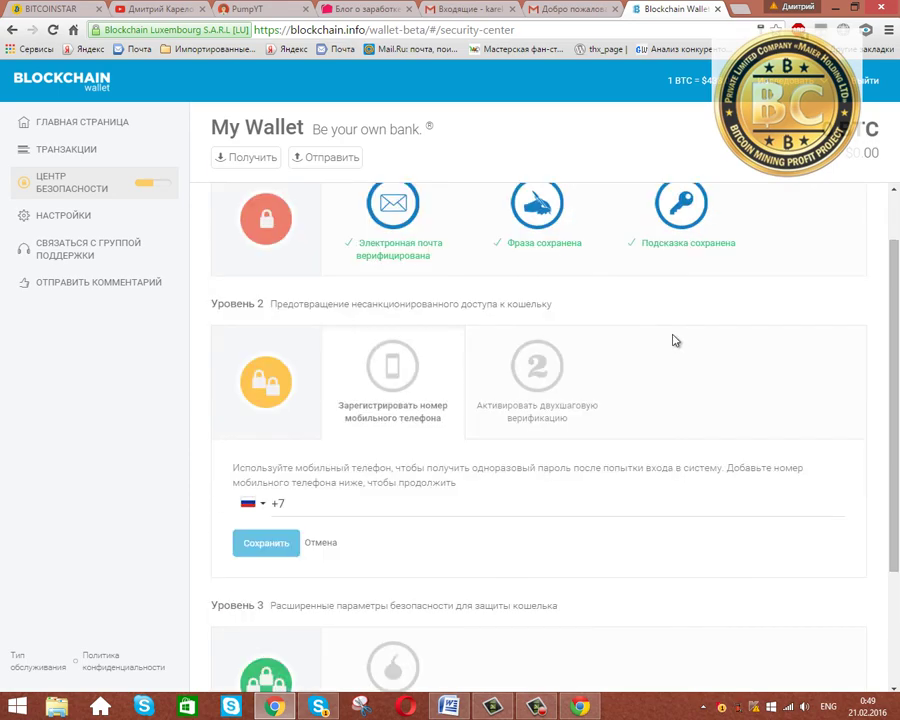
{"action": "scroll", "coordinate": [673, 340], "scroll_direction": "up", "scroll_amount": 1}
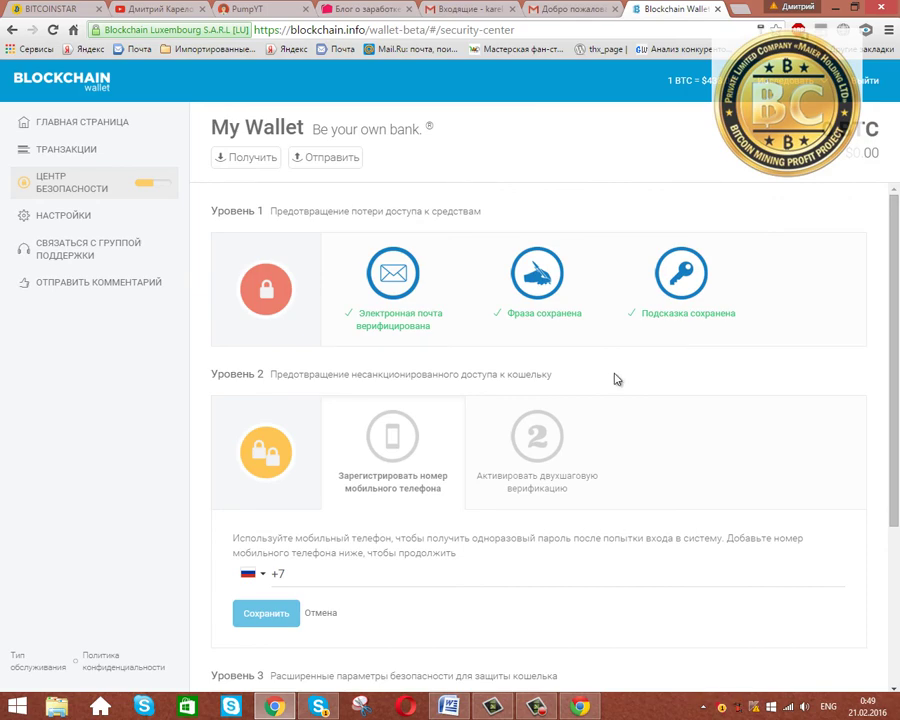
{"action": "scroll", "coordinate": [617, 379], "scroll_direction": "down", "scroll_amount": 3}
{"action": "scroll", "coordinate": [500, 317], "scroll_direction": "down", "scroll_amount": 3}
{"action": "scroll", "coordinate": [588, 405], "scroll_direction": "up", "scroll_amount": 3}
{"action": "scroll", "coordinate": [691, 428], "scroll_direction": "down", "scroll_amount": 1}
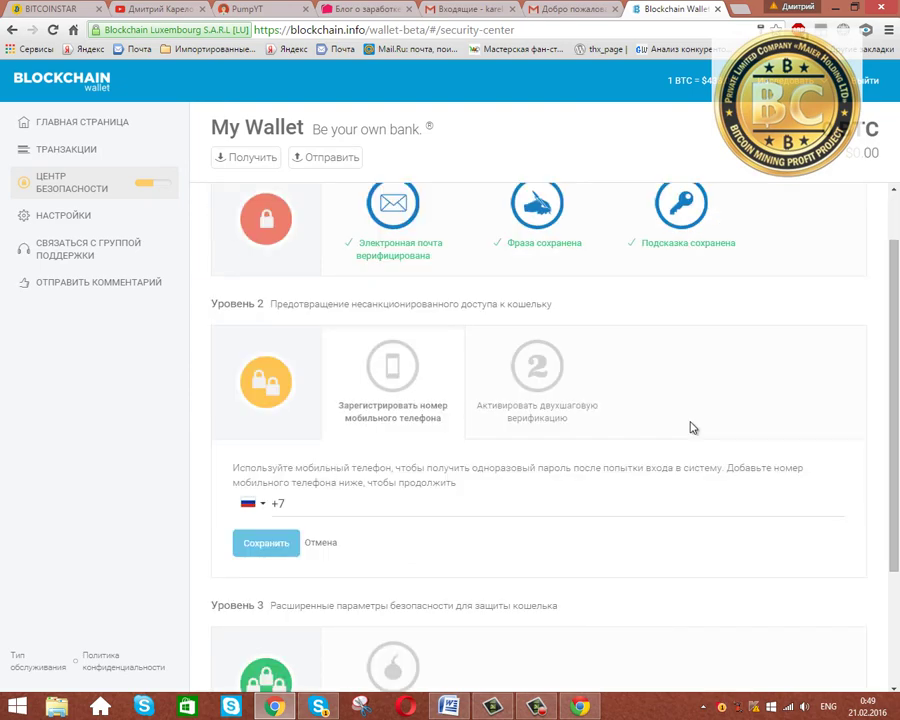
{"action": "scroll", "coordinate": [689, 422], "scroll_direction": "down", "scroll_amount": 2}
{"action": "scroll", "coordinate": [683, 425], "scroll_direction": "up", "scroll_amount": 3}
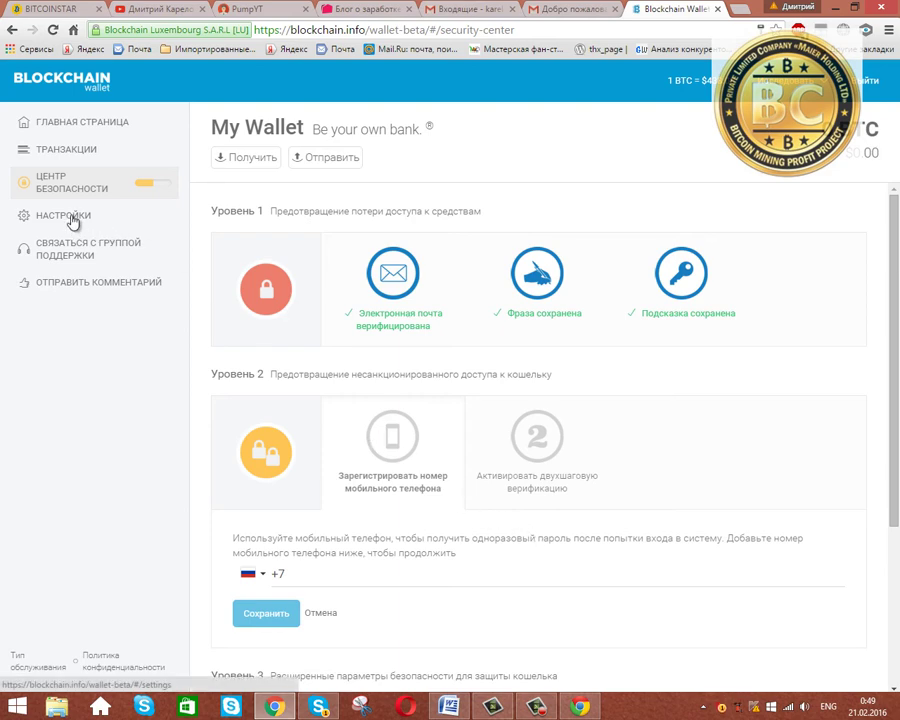
Copy the wallet's Bitcoin receiving address from the Получить window, then close it with Готово.
{"action": "left_click", "coordinate": [74, 151]}
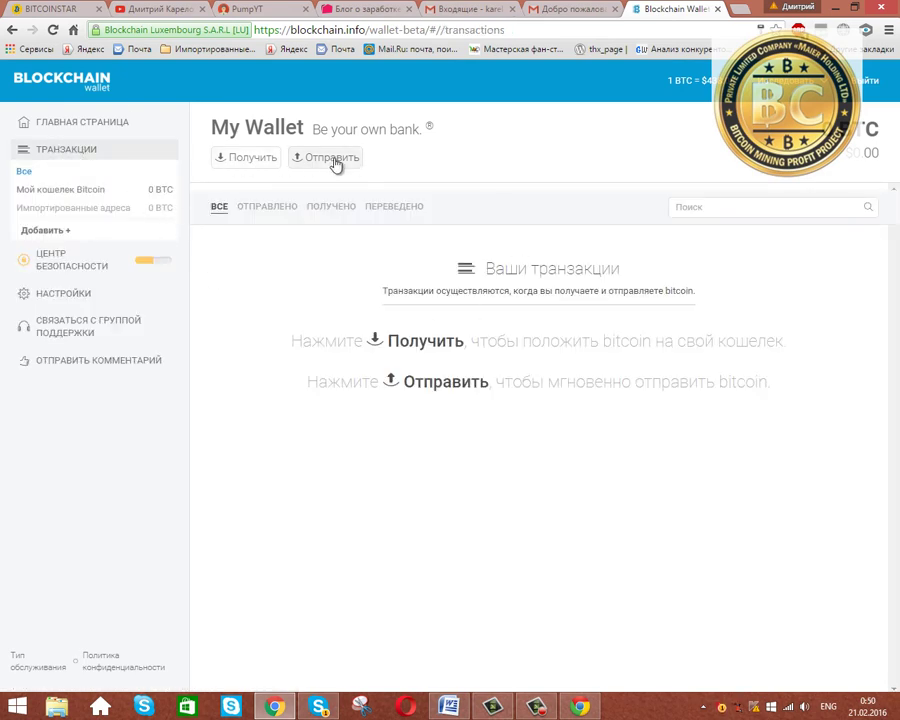
{"action": "left_click", "coordinate": [247, 160]}
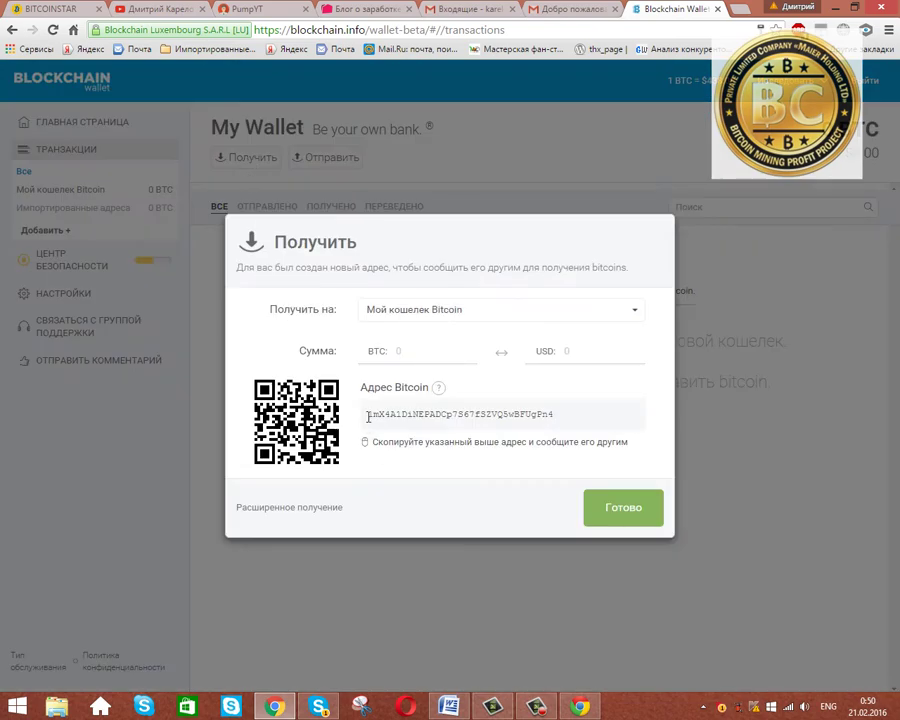
{"action": "left_click_drag", "start_coordinate": [368, 416], "coordinate": [563, 418]}
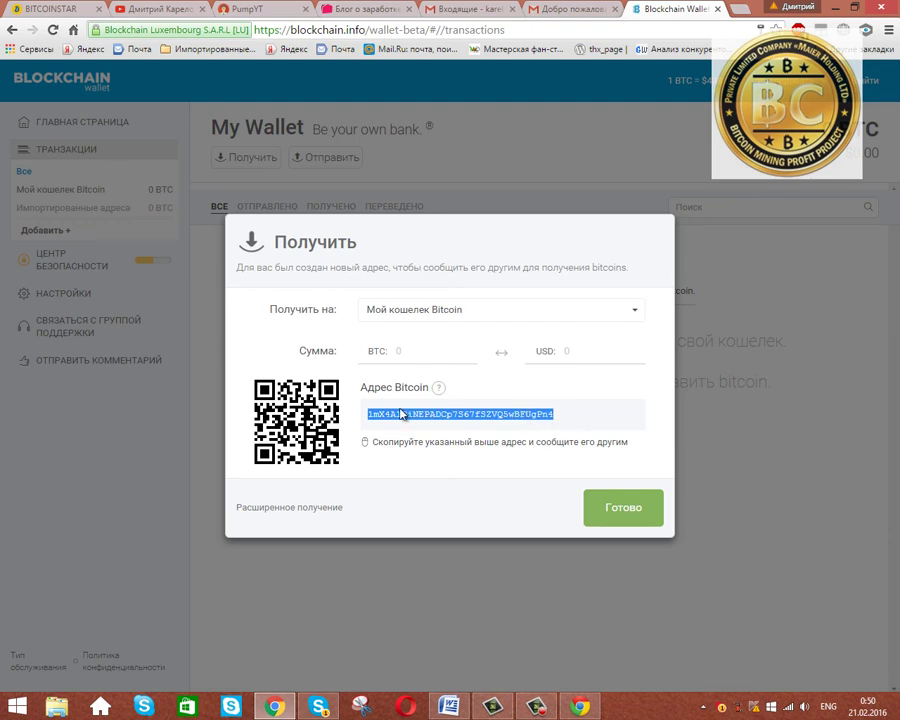
{"action": "right_click", "coordinate": [498, 420]}
{"action": "left_click", "coordinate": [516, 427]}
{"action": "left_click", "coordinate": [590, 493]}
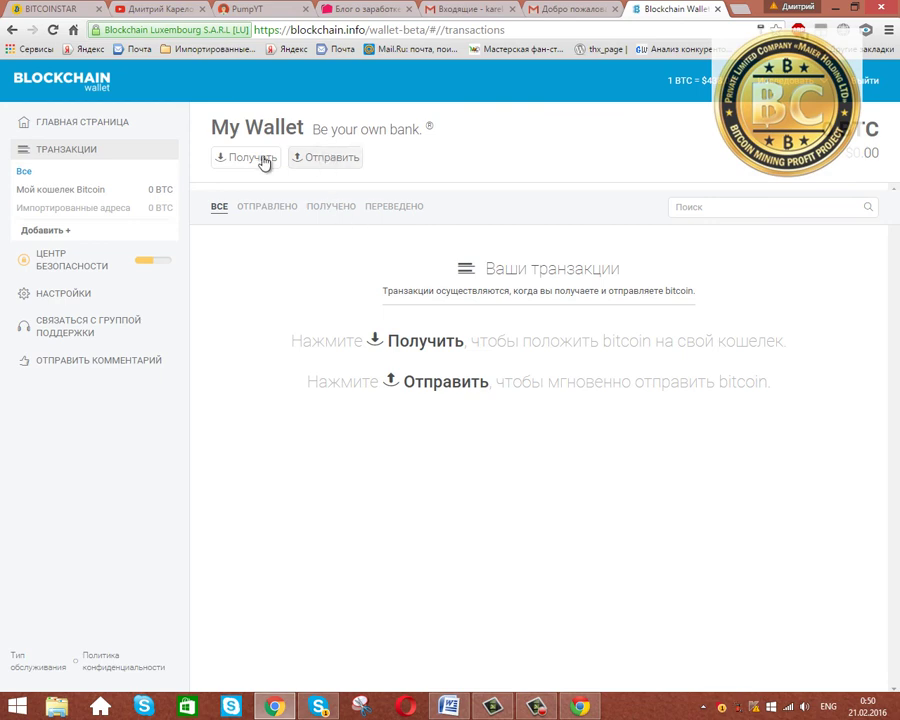
{"action": "left_click", "coordinate": [325, 160]}
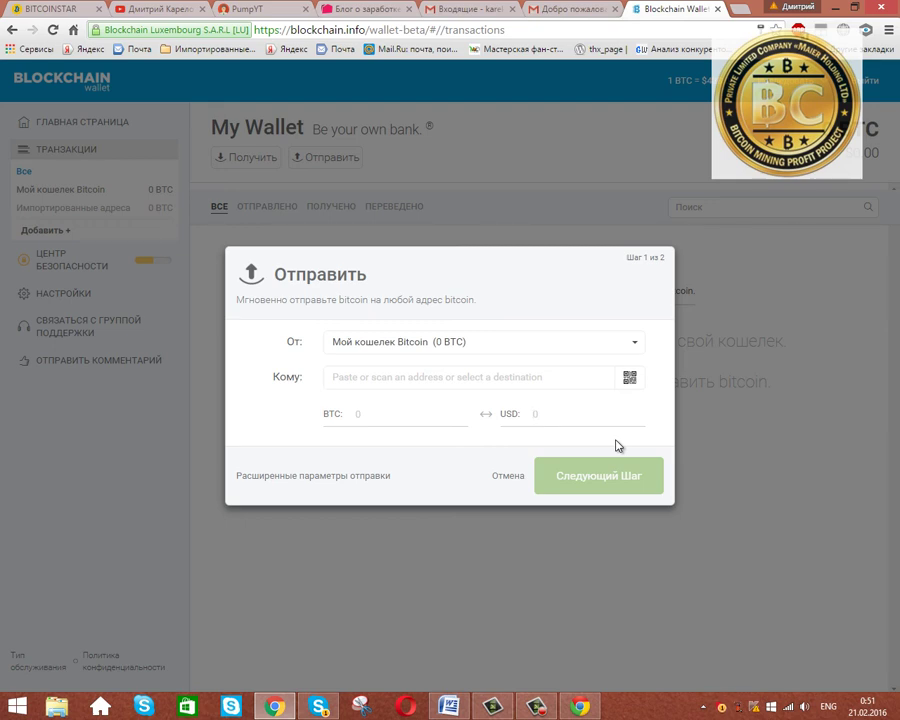
{"action": "type", "text": "100"}
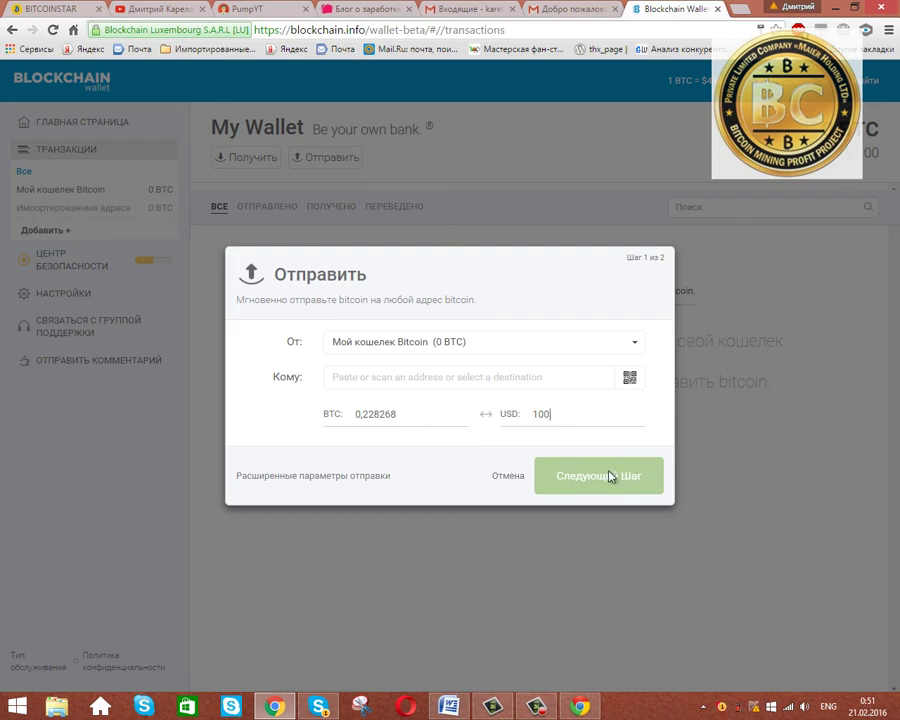
{"action": "left_click", "coordinate": [775, 464]}
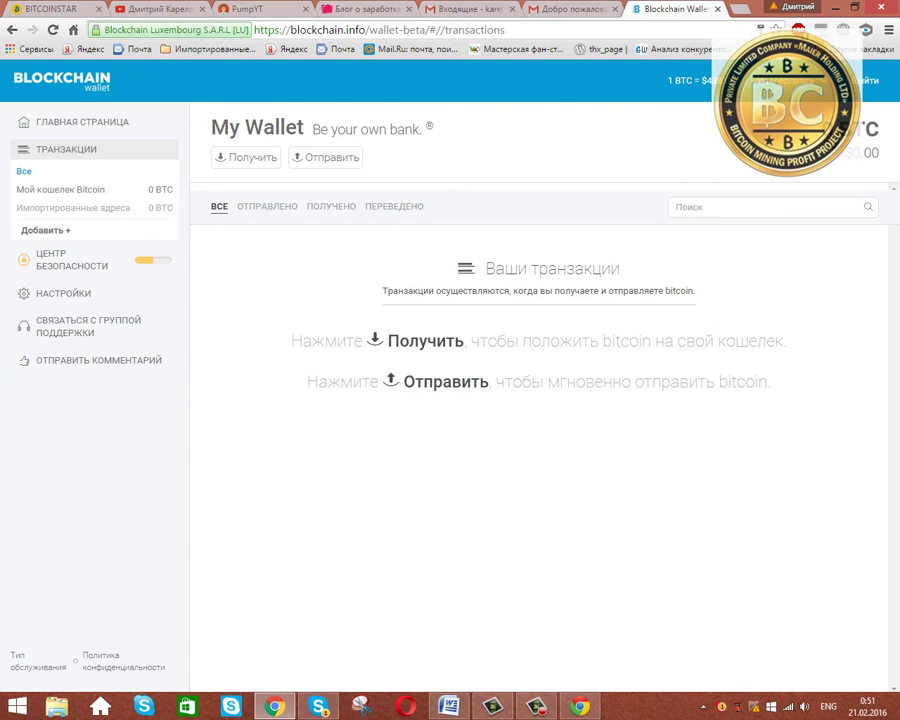
{"action": "left_click", "coordinate": [867, 157]}
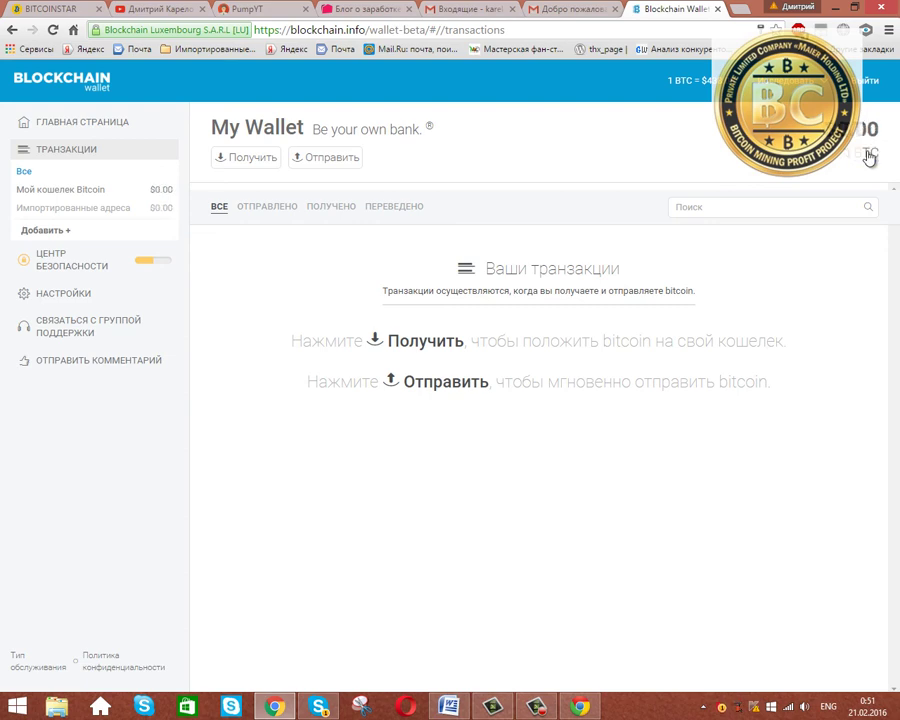
{"action": "left_click", "coordinate": [868, 157]}
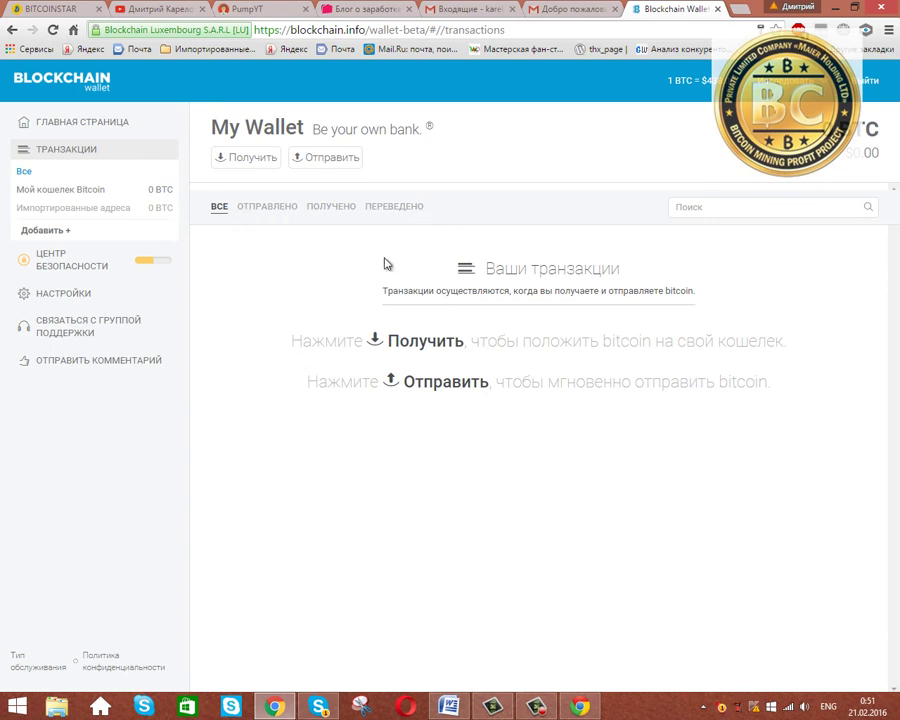
In wallet information settings, select the full wallet ID and reveal the mobile pairing QR code.
{"action": "left_click", "coordinate": [52, 293]}
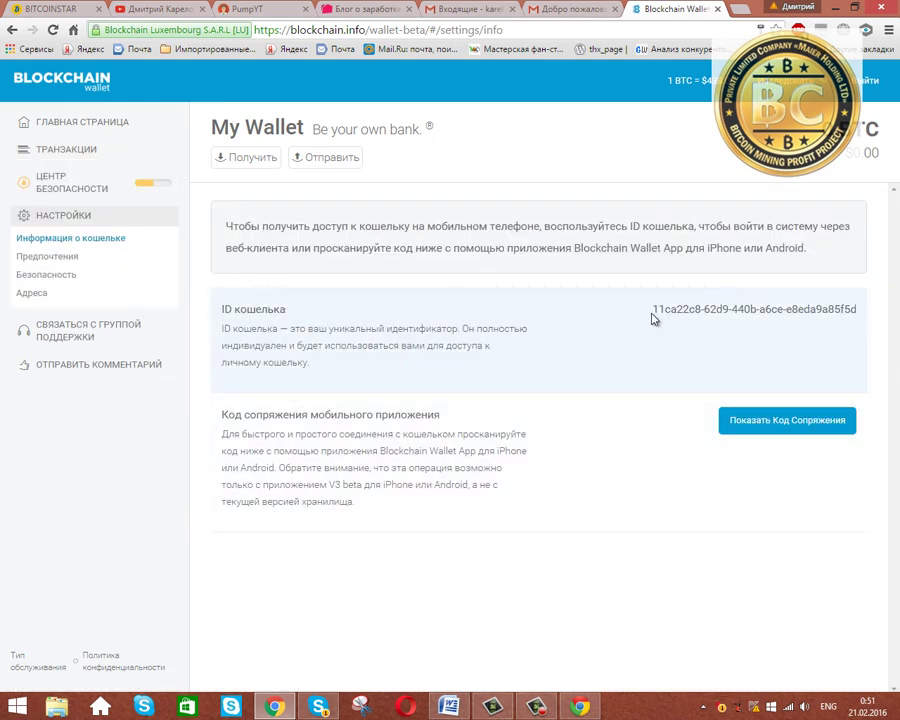
{"action": "left_click_drag", "start_coordinate": [657, 309], "coordinate": [710, 314]}
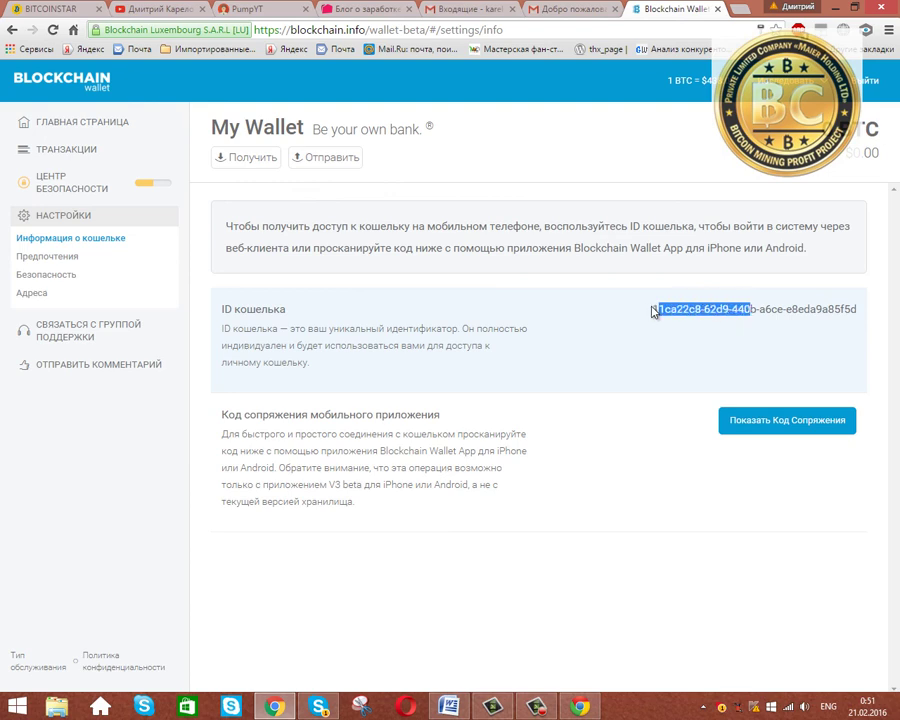
{"action": "left_click_drag", "start_coordinate": [651, 310], "coordinate": [857, 313]}
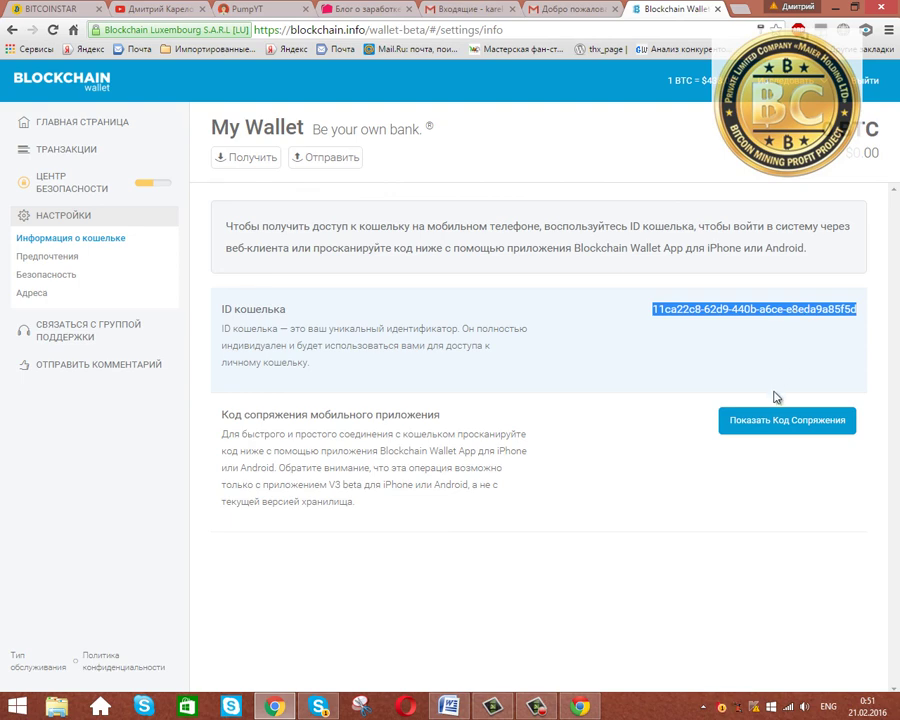
{"action": "left_click", "coordinate": [757, 425]}
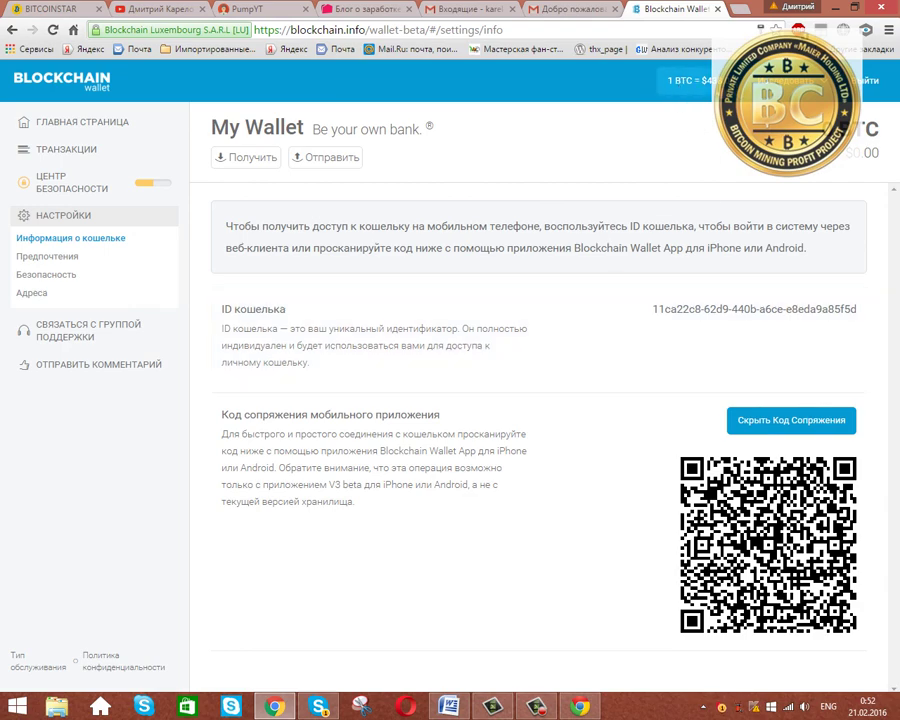
{"action": "key", "text": "ctrl+1"}
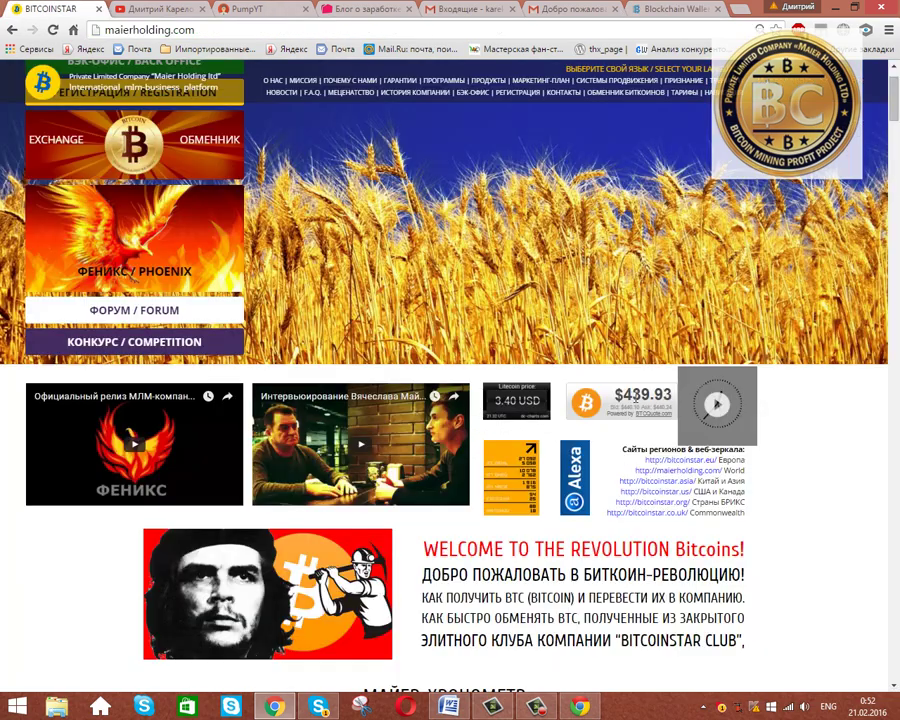
{"action": "left_click", "coordinate": [665, 10]}
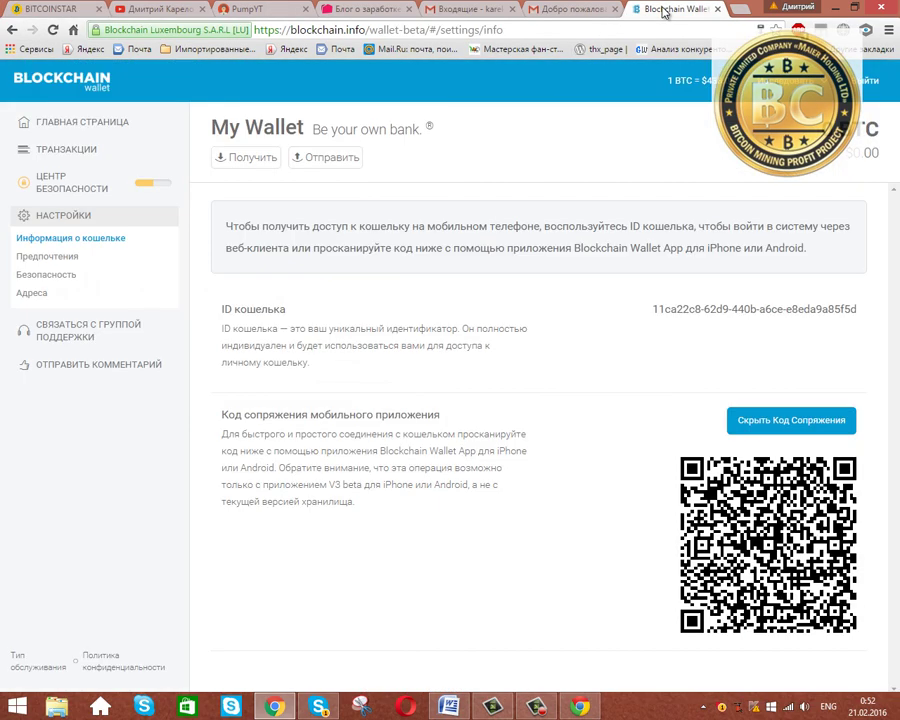
{"action": "left_click", "coordinate": [60, 10]}
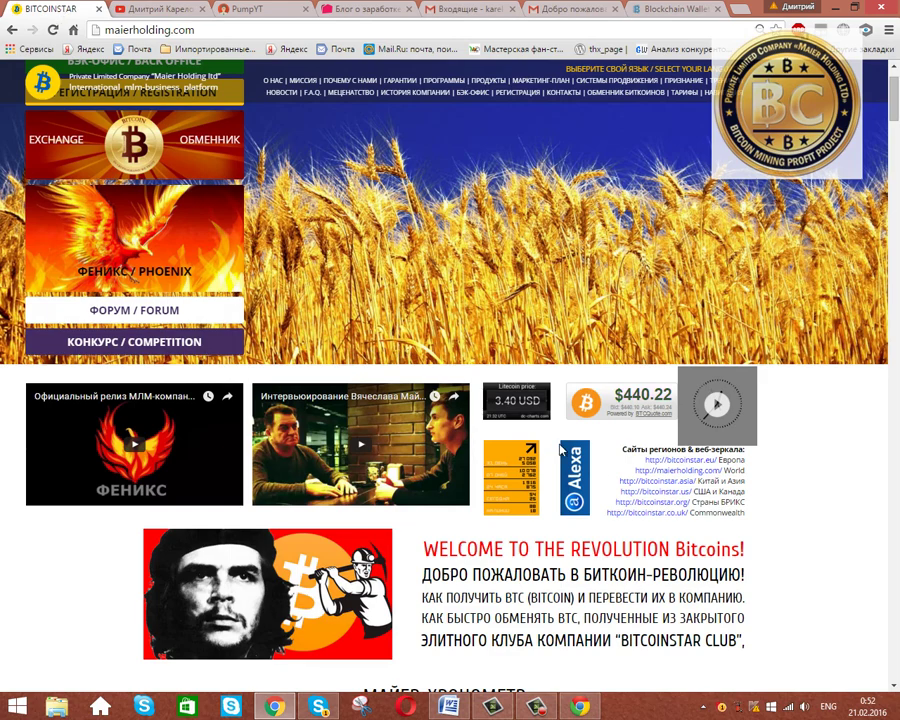
{"action": "left_click", "coordinate": [673, 10]}
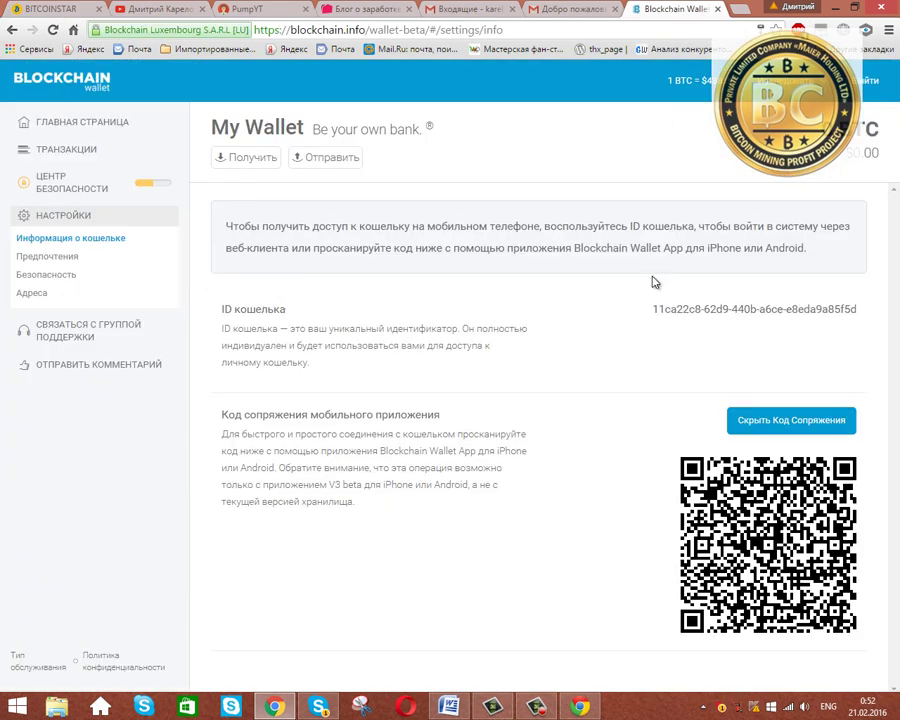